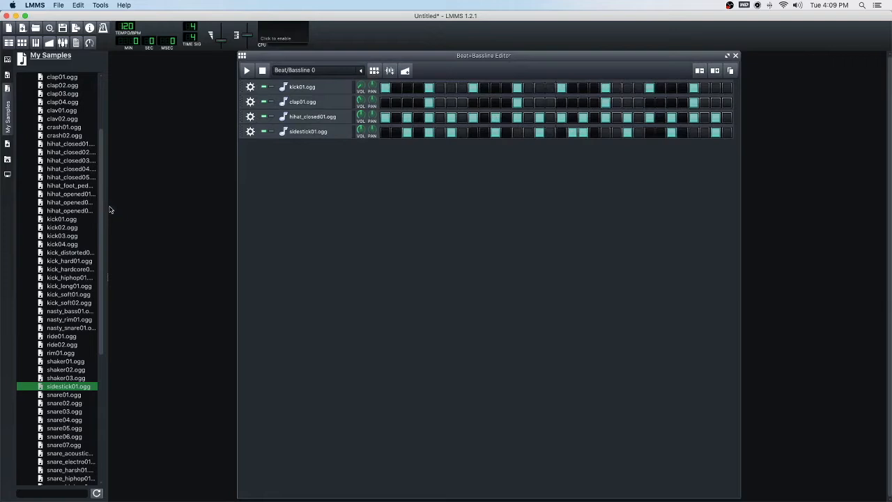
# Step: Widen the sample browser slightly and play the four-track drum pattern to hear it
pyautogui.moveTo(106, 206)
pyautogui.mouseDown()
pyautogui.moveTo(125, 206)
pyautogui.moveTo(114, 207)
pyautogui.mouseUp()
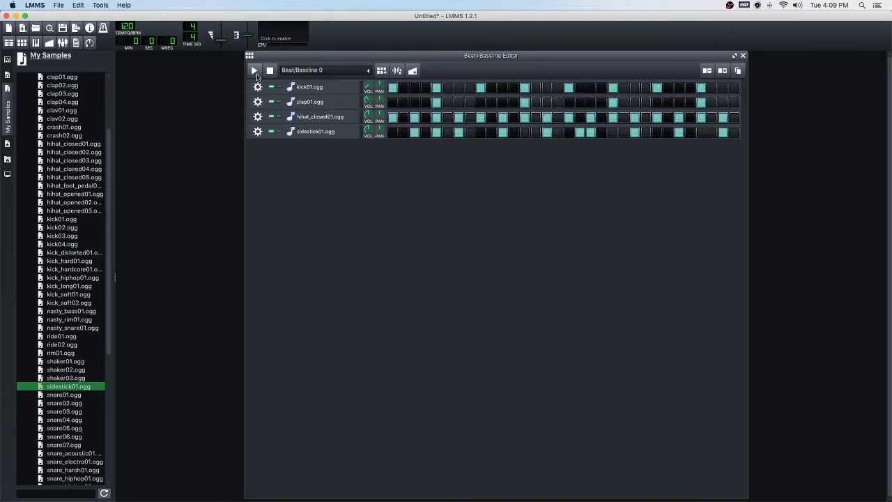
pyautogui.click(255, 72)
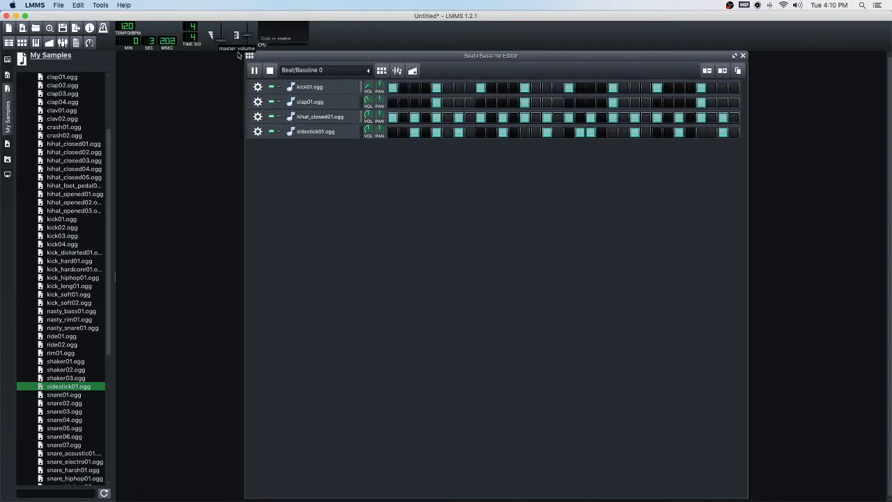
pyautogui.click(271, 71)
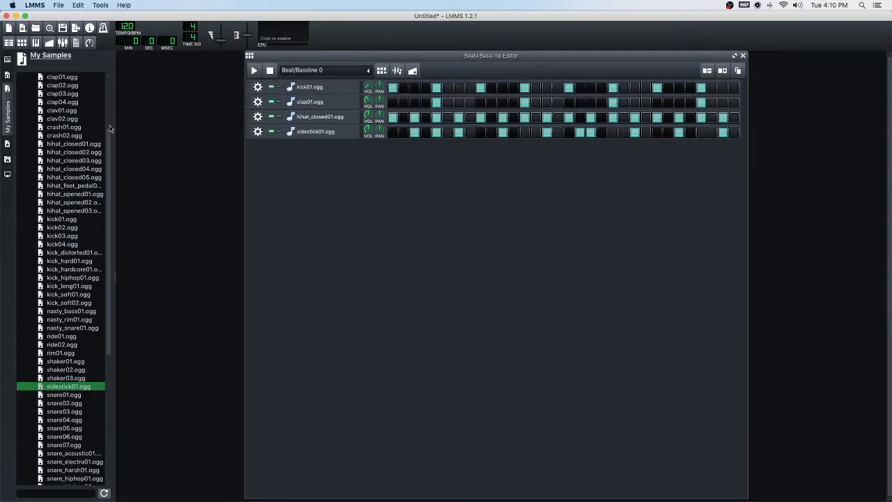
# Step: Audition the two crash samples, add crash01.ogg as a track in the Beat+Bassline Editor and place a hit on its first step
pyautogui.click(64, 129)
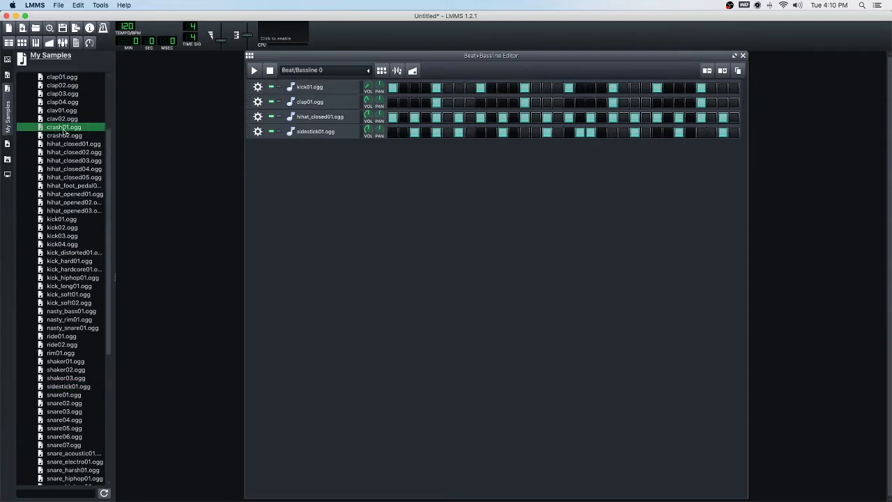
pyautogui.click(53, 137)
pyautogui.click(48, 130)
pyautogui.click(48, 137)
pyautogui.click(48, 131)
pyautogui.moveTo(48, 130); pyautogui.dragTo(333, 167)
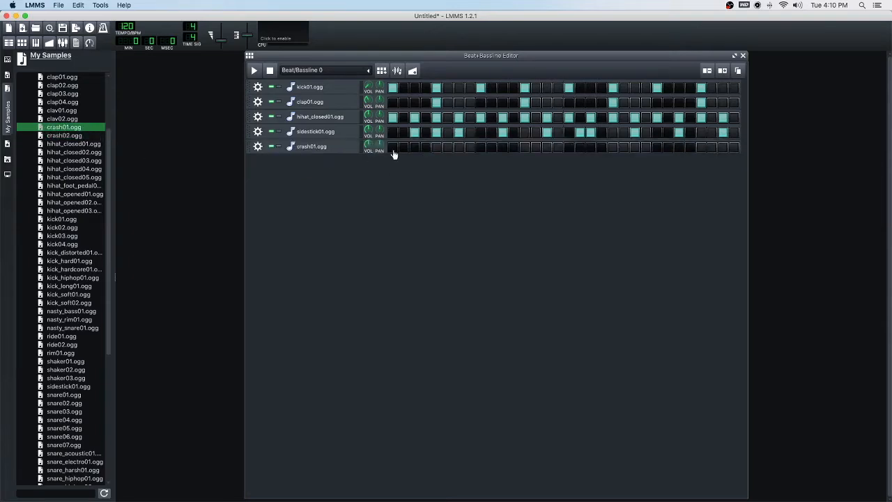
pyautogui.click(393, 149)
# Step: Adjust the kick01.ogg volume and lower the crash01.ogg volume while the pattern plays, ending with playback stopped
pyautogui.click(254, 70)
pyautogui.moveTo(370, 88); pyautogui.dragTo(369, 119)
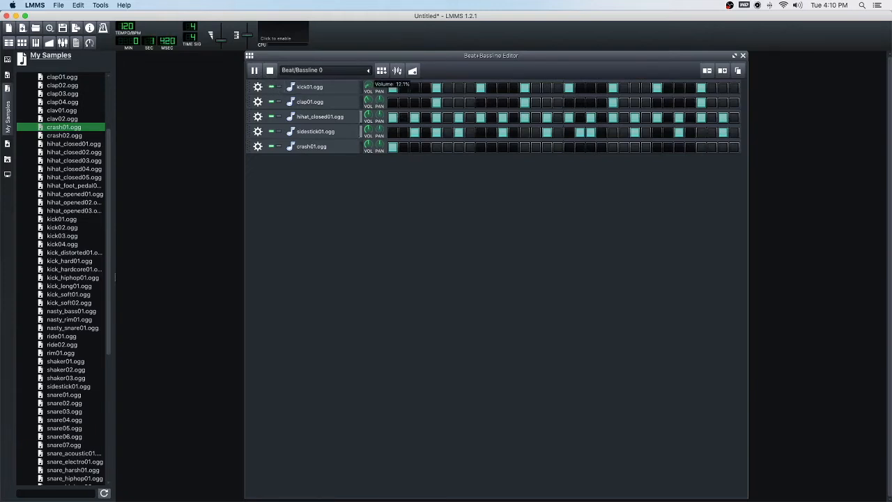
pyautogui.moveTo(369, 85)
pyautogui.mouseDown()
pyautogui.moveTo(369, 72)
pyautogui.moveTo(367, 91)
pyautogui.mouseUp()
pyautogui.moveTo(371, 145); pyautogui.dragTo(370, 203)
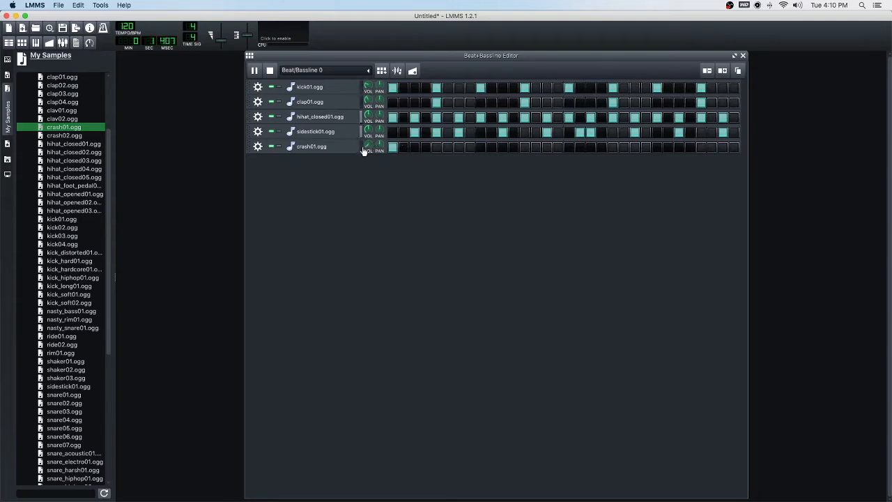
pyautogui.click(275, 73)
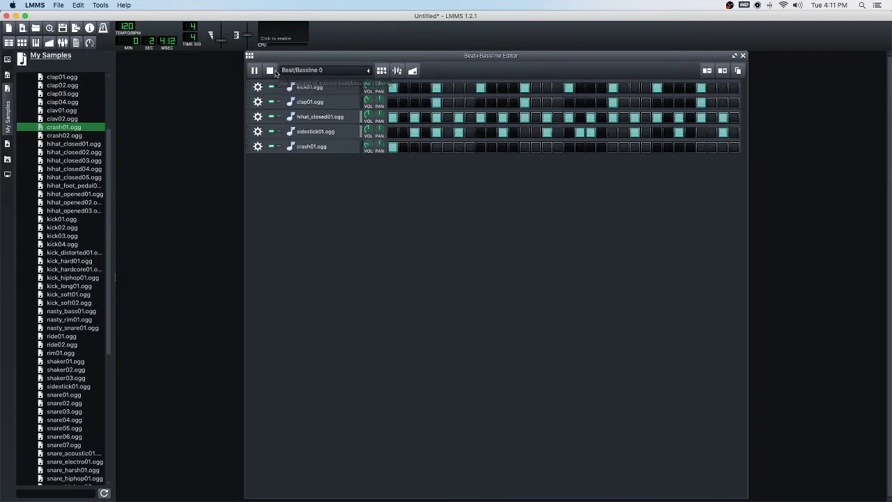
pyautogui.click(437, 134)
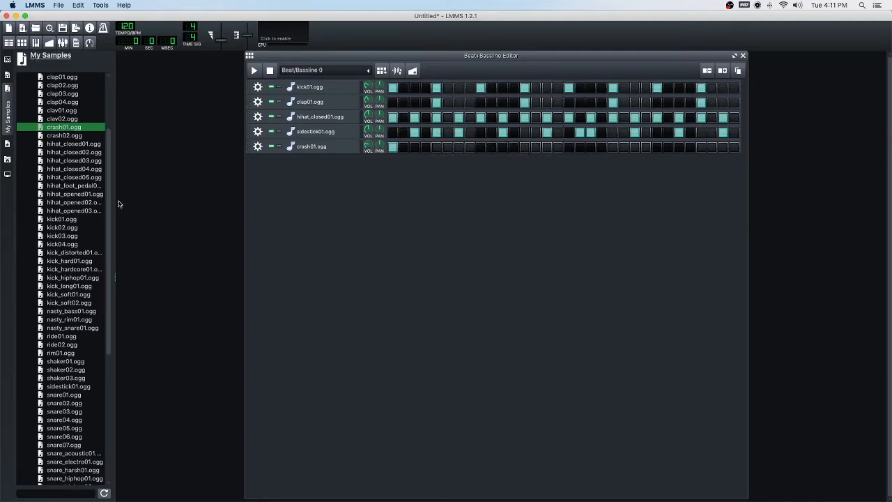
# Step: Hide the sample browser and arrange an enlarged Song-Editor window beside the Beat+Bassline Editor
pyautogui.click(6, 87)
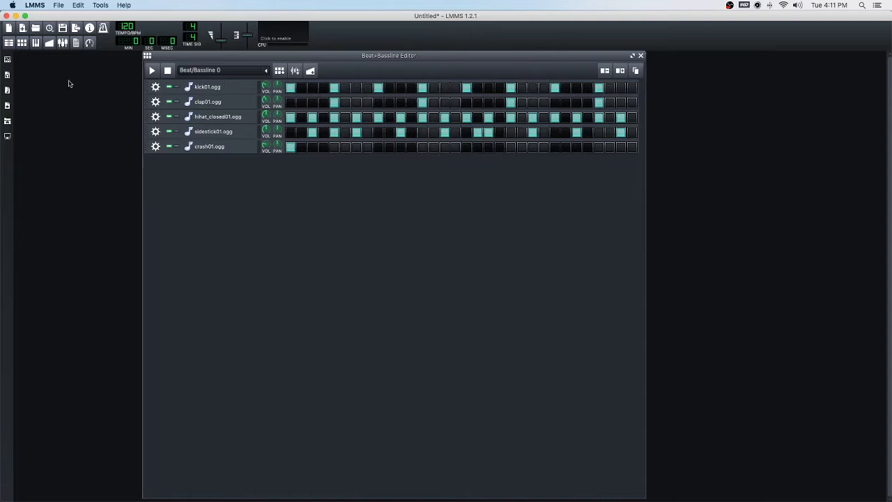
pyautogui.moveTo(209, 57); pyautogui.dragTo(433, 53)
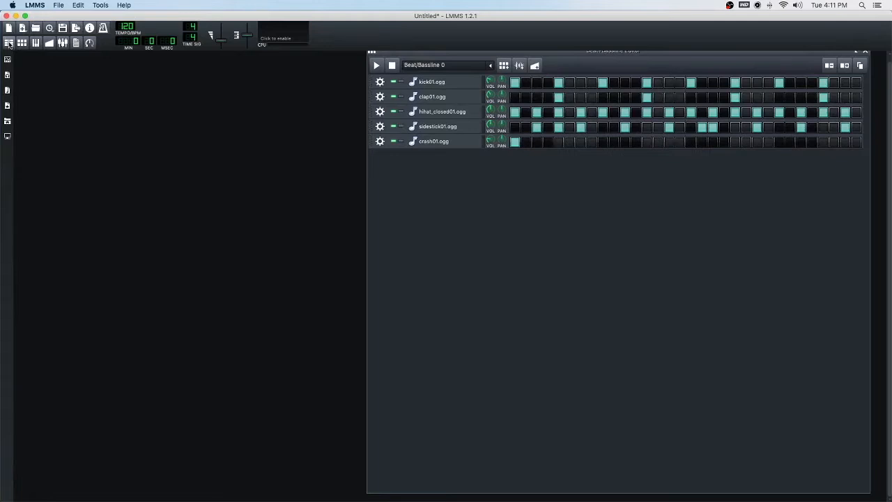
pyautogui.click(10, 43)
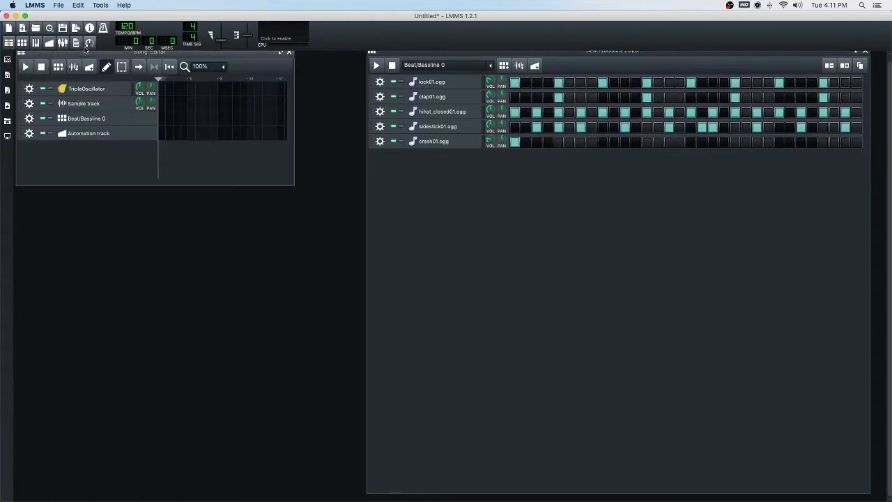
pyautogui.moveTo(177, 55); pyautogui.dragTo(177, 61)
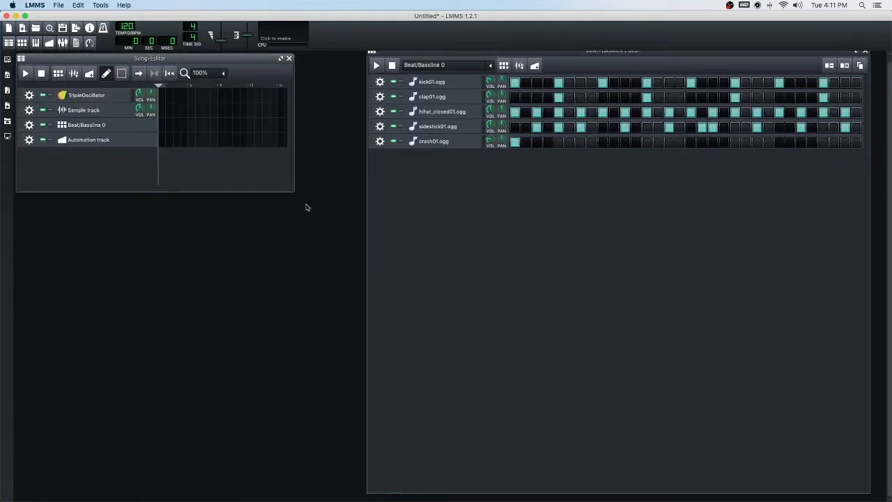
pyautogui.moveTo(293, 195); pyautogui.dragTo(355, 232)
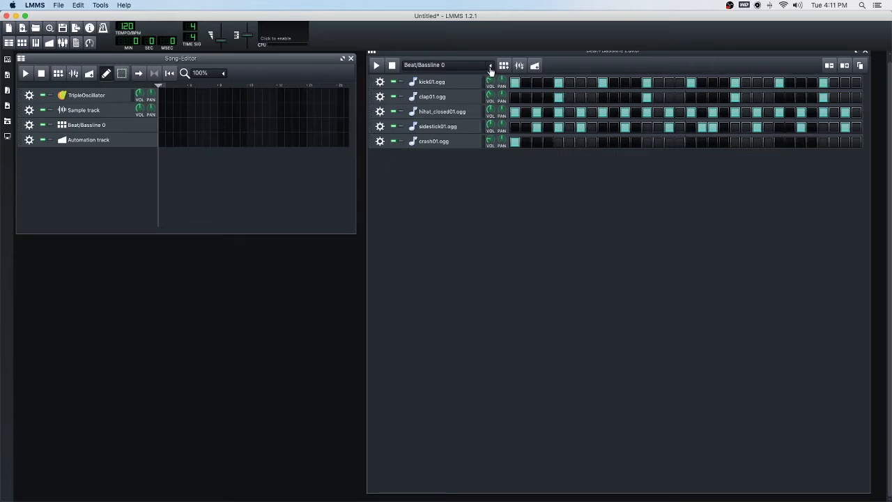
pyautogui.moveTo(593, 55); pyautogui.dragTo(592, 56)
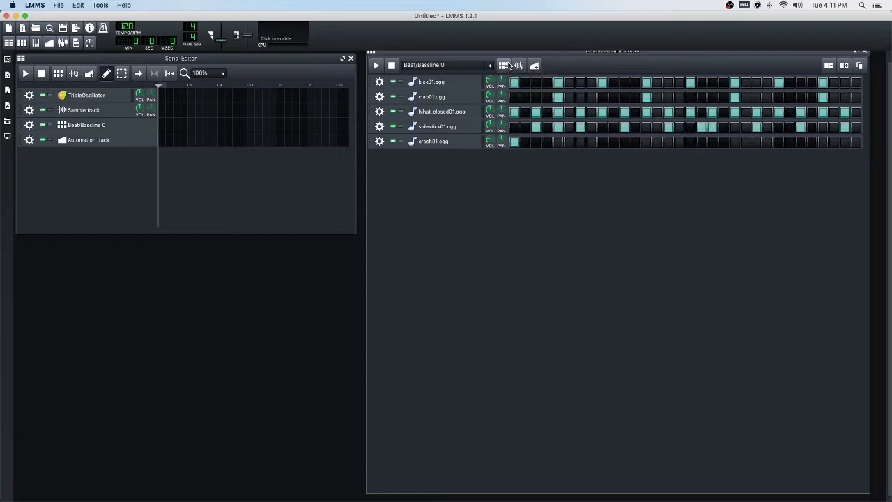
# Step: Rename the Beat/Bassline 0 track in the Song-Editor to kick
pyautogui.click(504, 64)
pyautogui.doubleClick(100, 128)
pyautogui.moveTo(125, 125); pyautogui.dragTo(26, 123)
pyautogui.write('kic')
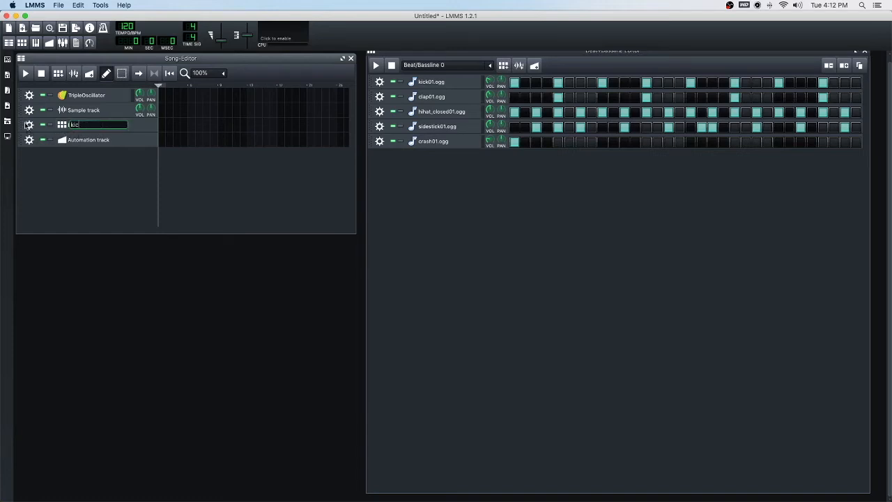
pyautogui.write('k')
pyautogui.press('Return')
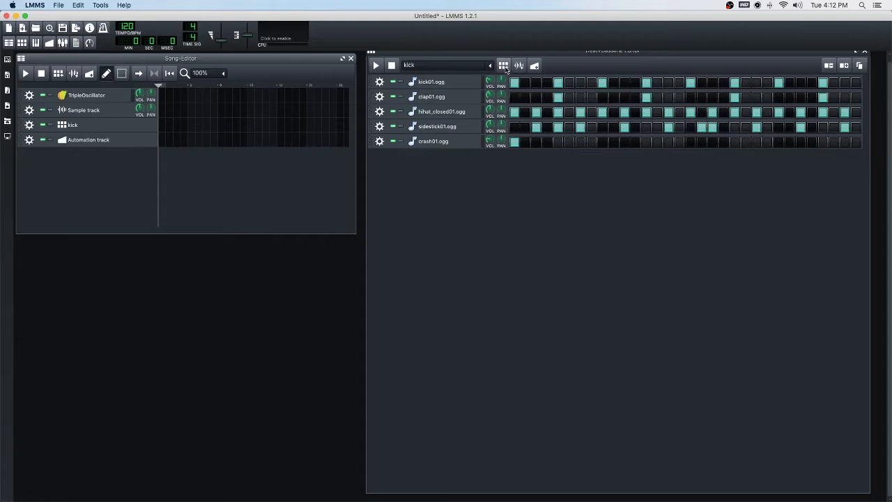
# Step: Add a new beat/bassline track, extend its pattern to 32 steps and name it clap
pyautogui.click(504, 66)
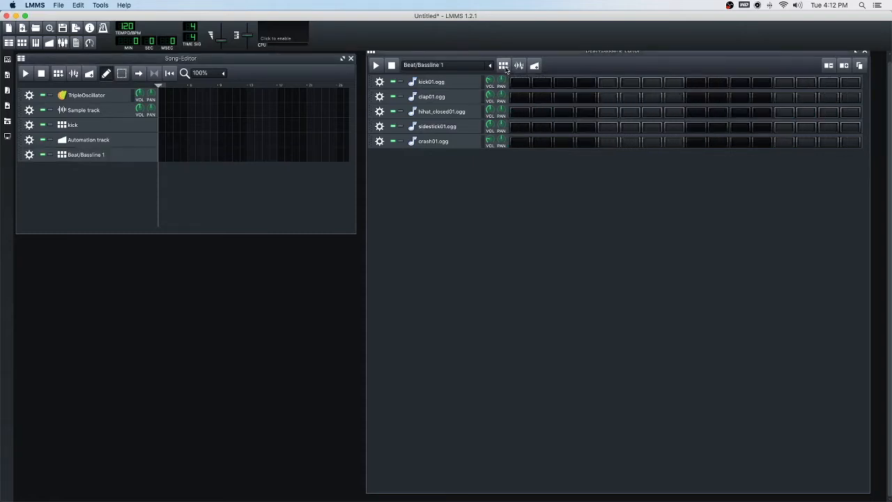
pyautogui.click(845, 66)
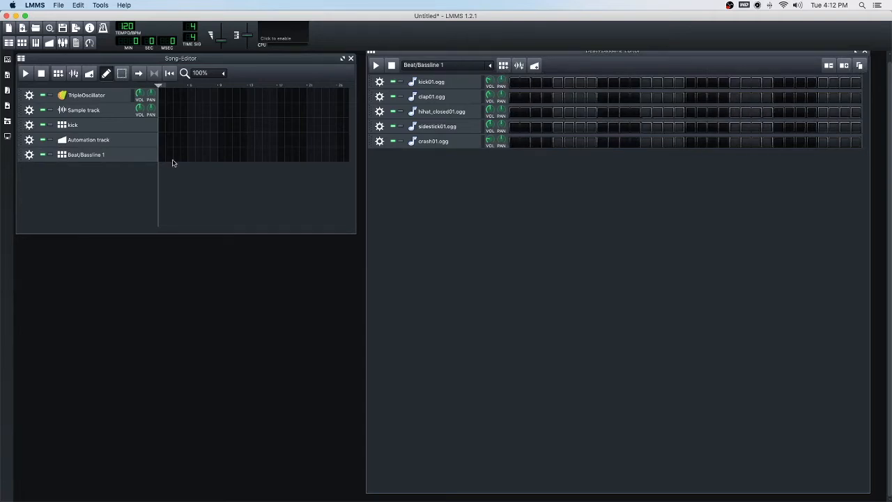
pyautogui.click(100, 158)
pyautogui.doubleClick(100, 158)
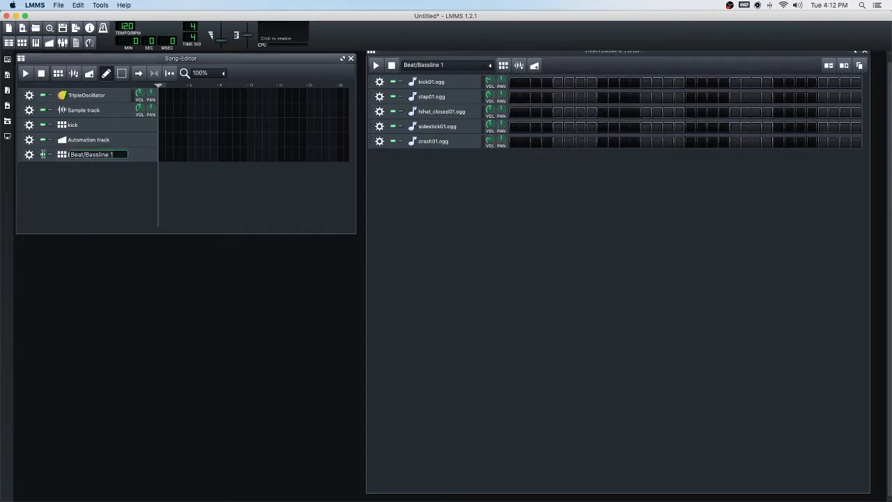
pyautogui.write('clap')
pyautogui.press('Return')
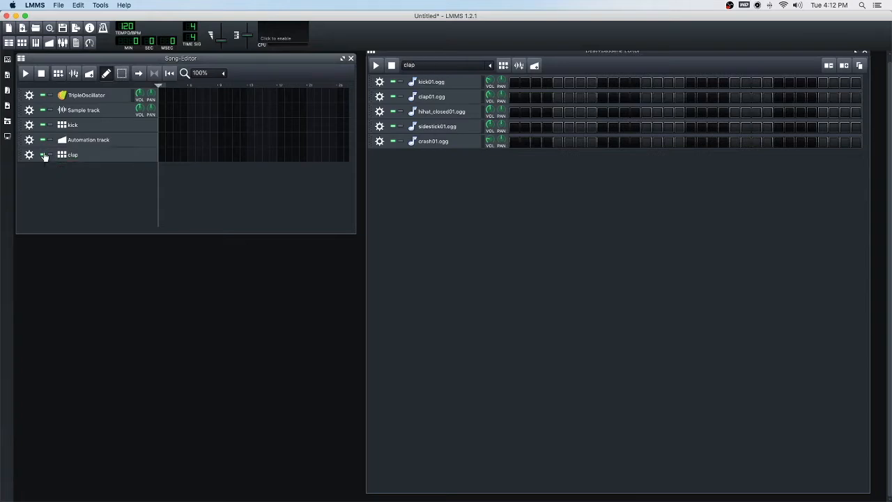
# Step: Add another beat/bassline track with a 32-step pattern and name it HH
pyautogui.click(503, 65)
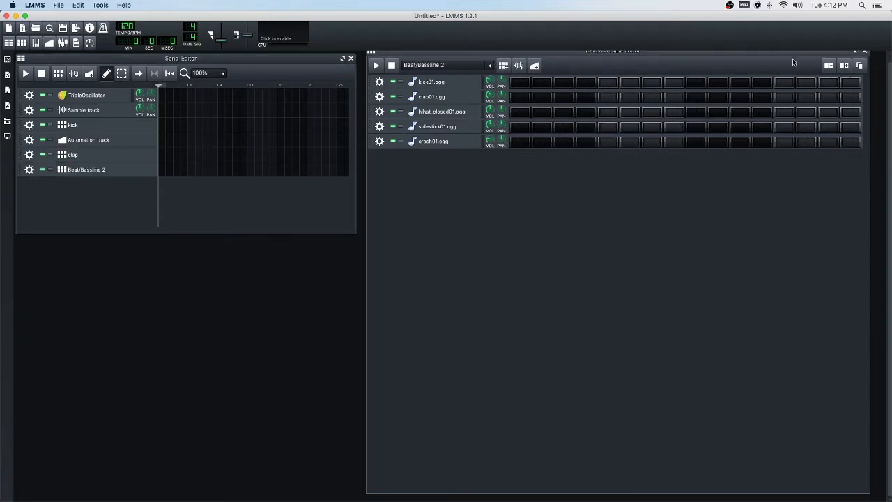
pyautogui.click(844, 65)
pyautogui.doubleClick(105, 172)
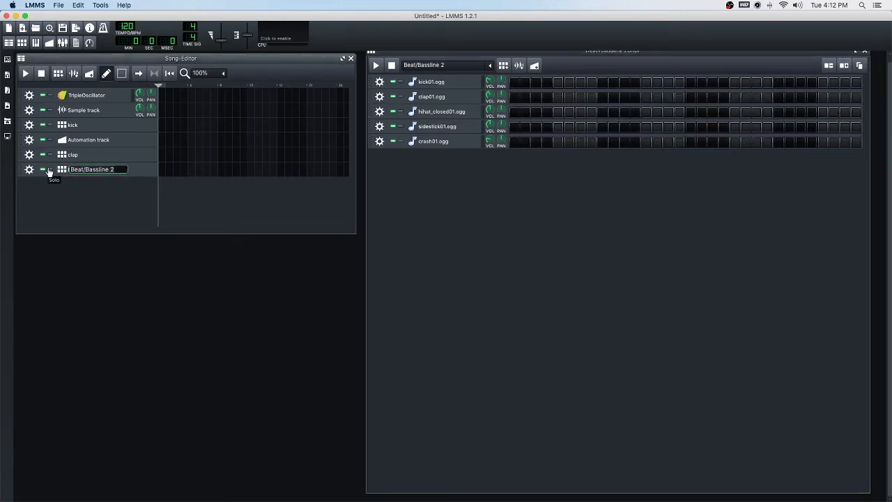
pyautogui.write('HH')
pyautogui.press('Return')
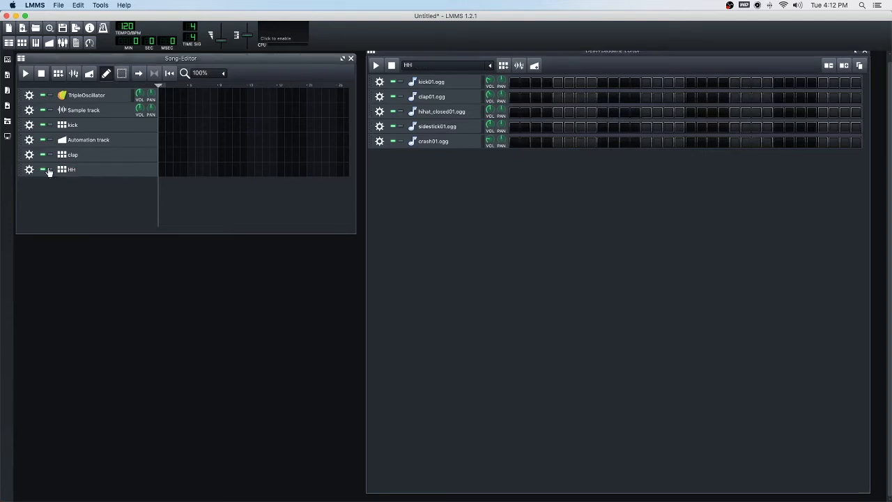
# Step: Add a beat/bassline track named side stick and extend its pattern to 32 steps
pyautogui.click(506, 63)
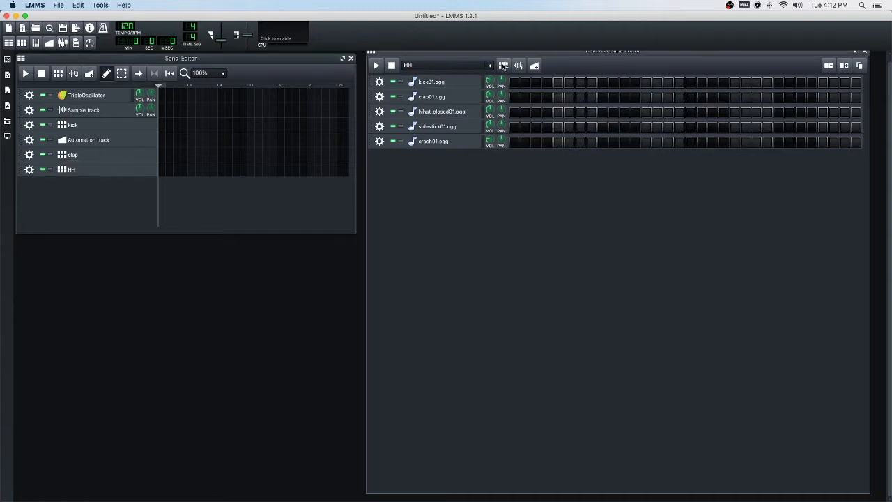
pyautogui.doubleClick(96, 184)
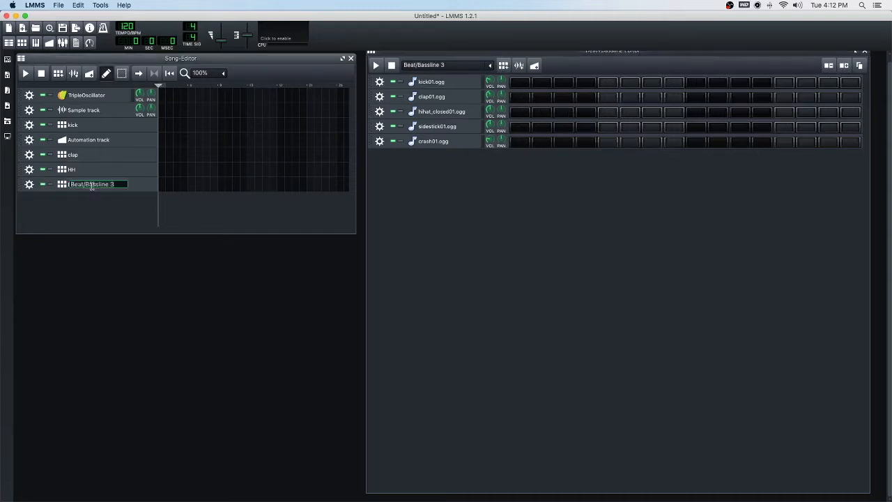
pyautogui.write('side stick')
pyautogui.press('Return')
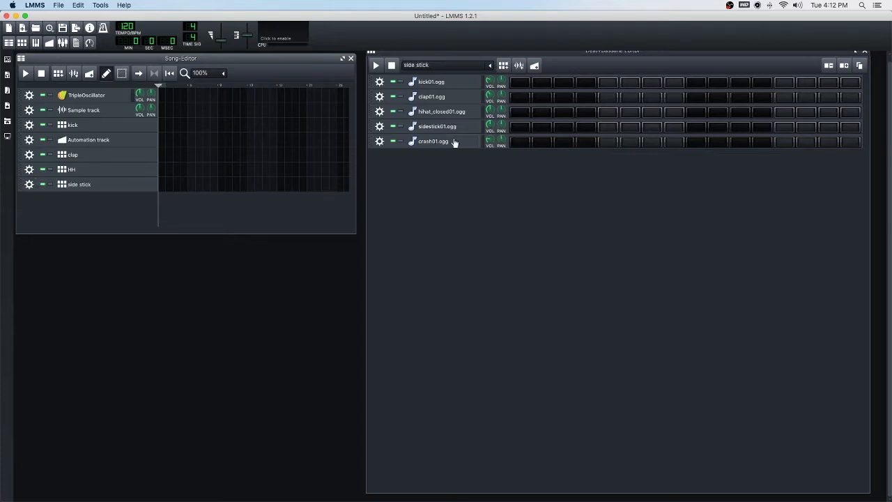
pyautogui.click(844, 65)
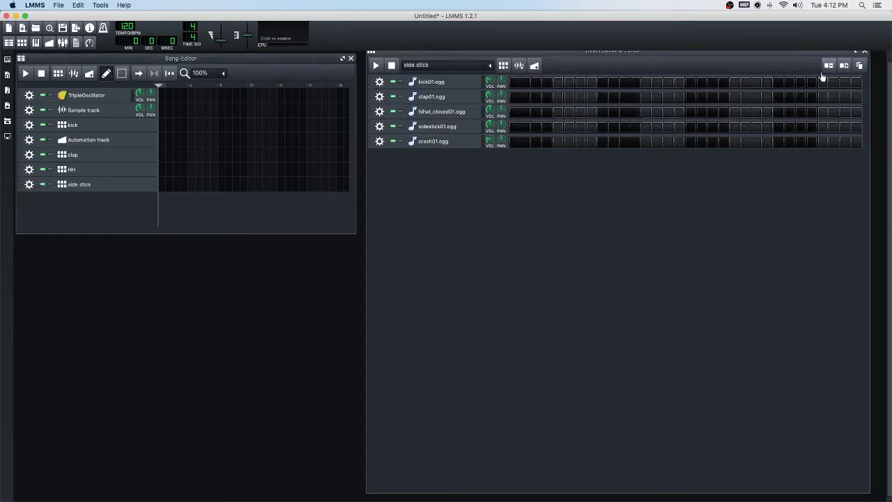
# Step: Add a beat/bassline track named crash with a 32-step pattern, leaving the crash01.ogg instrument window closed
pyautogui.click(437, 141)
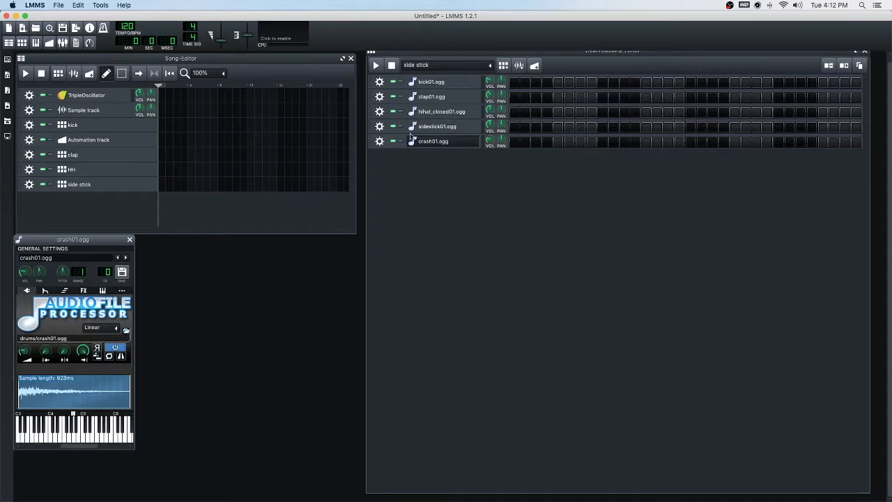
pyautogui.click(504, 65)
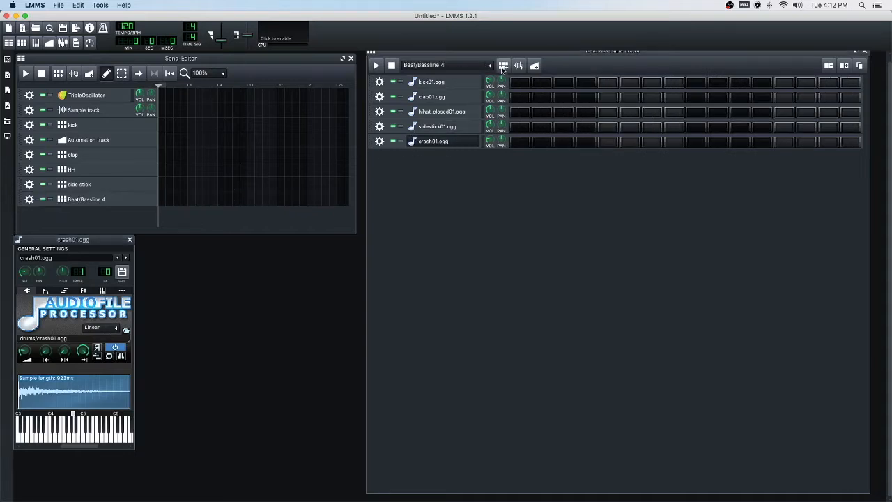
pyautogui.doubleClick(86, 199)
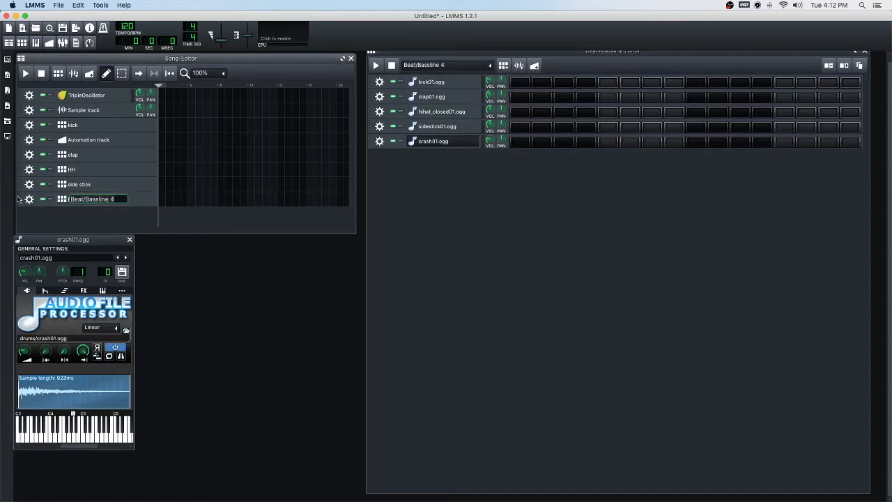
pyautogui.write('crash')
pyautogui.press('Return')
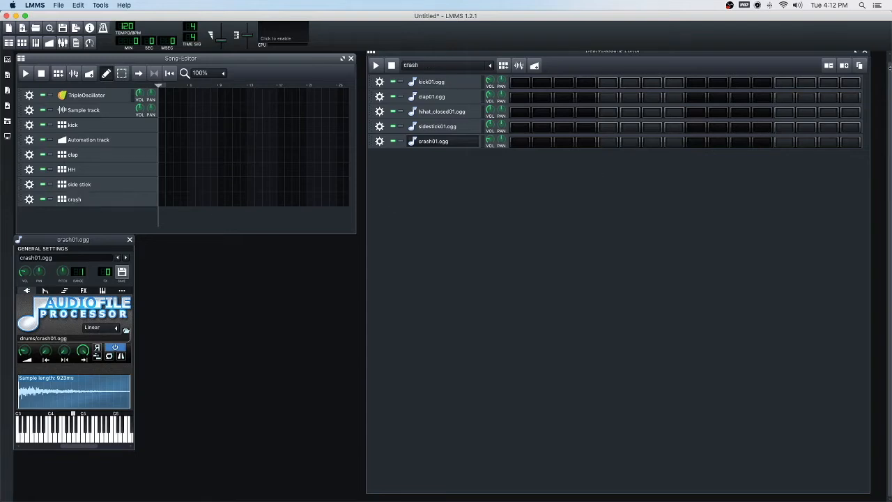
pyautogui.click(843, 65)
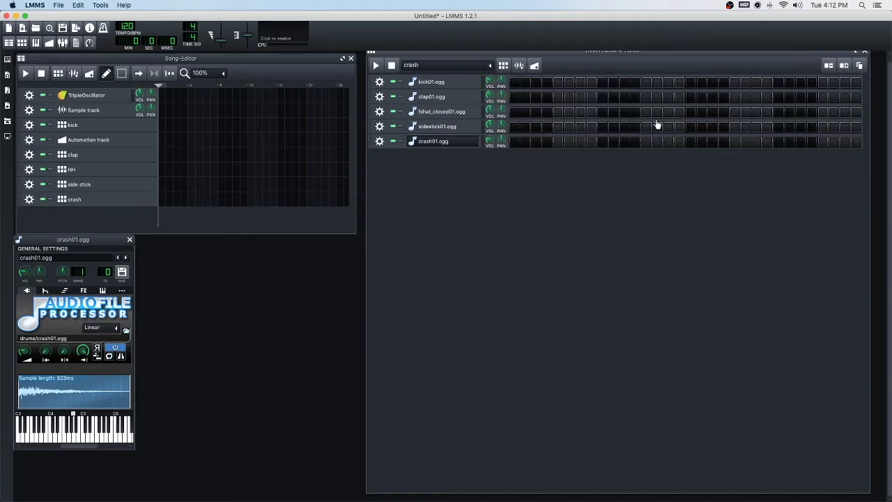
pyautogui.click(129, 240)
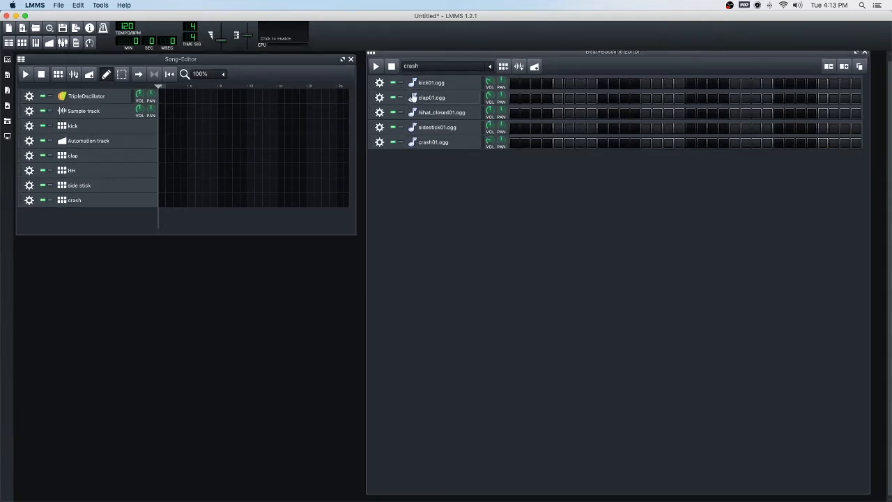
# Step: Toggle the metronome and, while the crash beat plays, try closed hi-hat hits on steps 1, 3, 5, 7, 9 and 10
pyautogui.click(104, 28)
pyautogui.click(375, 66)
pyautogui.click(515, 116)
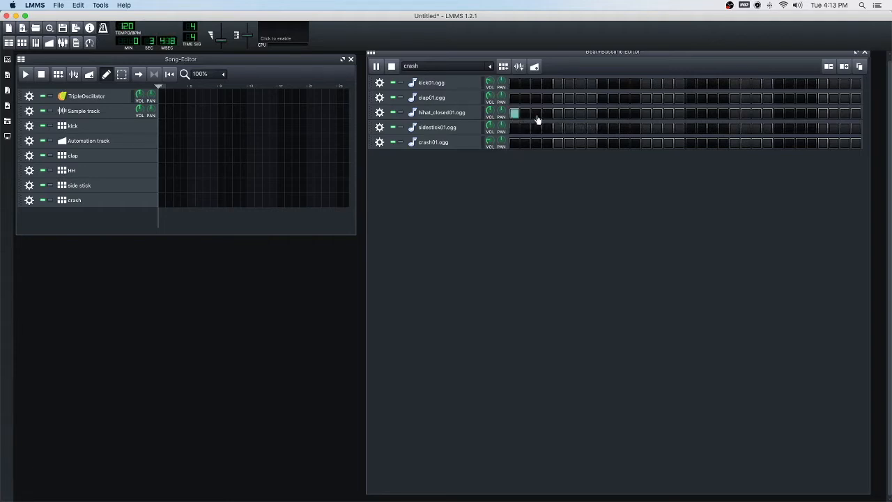
pyautogui.click(536, 116)
pyautogui.click(558, 115)
pyautogui.click(581, 116)
pyautogui.click(603, 116)
pyautogui.click(614, 116)
pyautogui.click(624, 116)
pyautogui.click(625, 116)
# Step: Remove the trial hits from the hihat_closed01.ogg row of the crash beat and stop playback
pyautogui.click(515, 116)
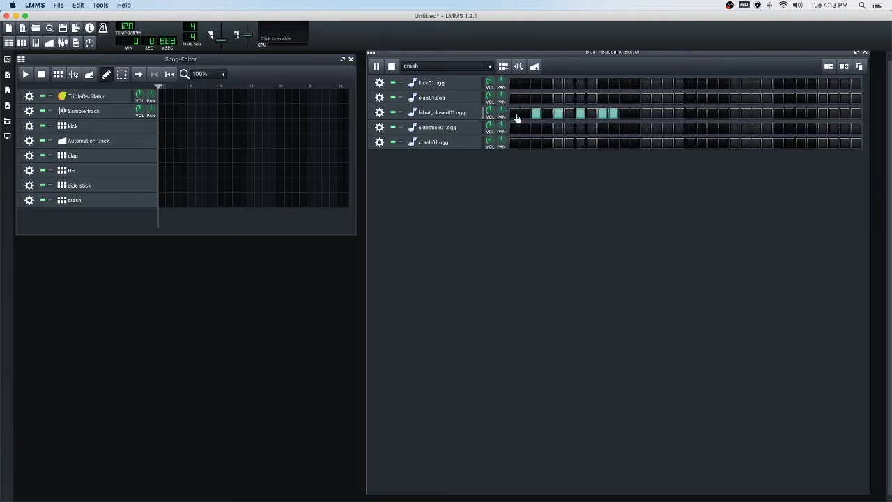
pyautogui.click(614, 116)
pyautogui.click(604, 116)
pyautogui.click(580, 116)
pyautogui.click(559, 116)
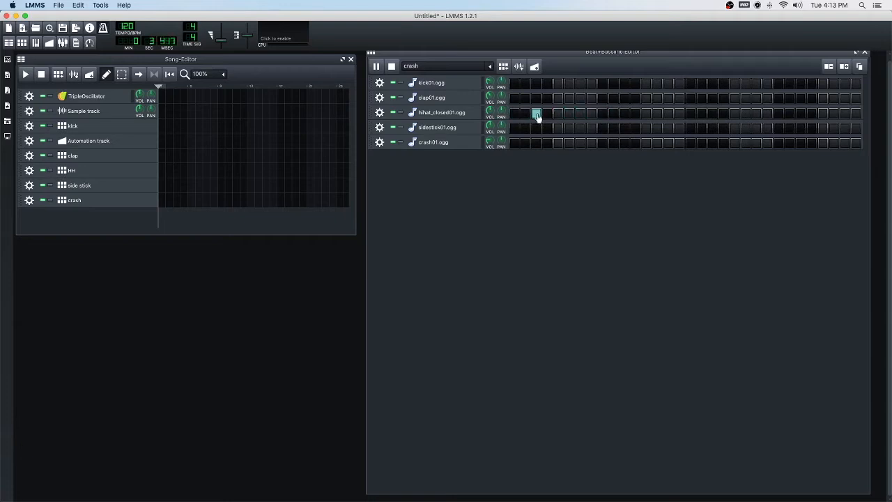
pyautogui.click(537, 115)
pyautogui.click(391, 67)
# Step: Copy the clap01.ogg pattern from the kick beat and paste it into the clap01.ogg row of the clap beat
pyautogui.click(98, 127)
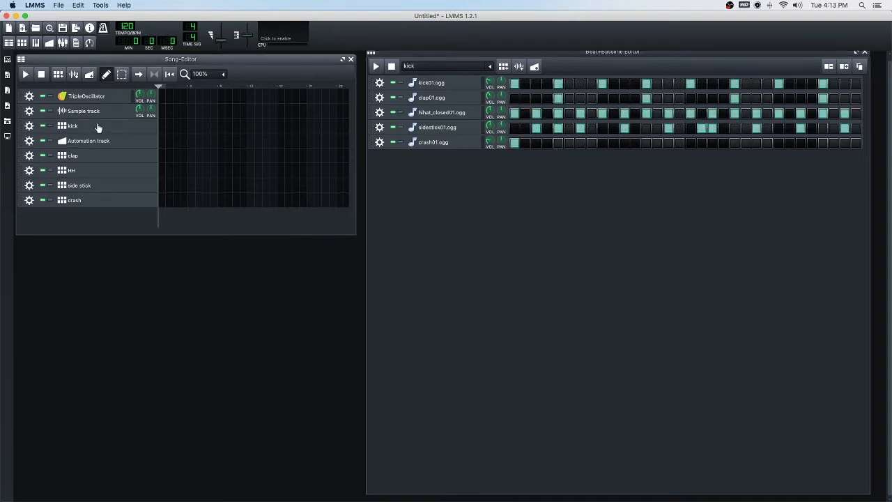
pyautogui.rightClick(514, 102)
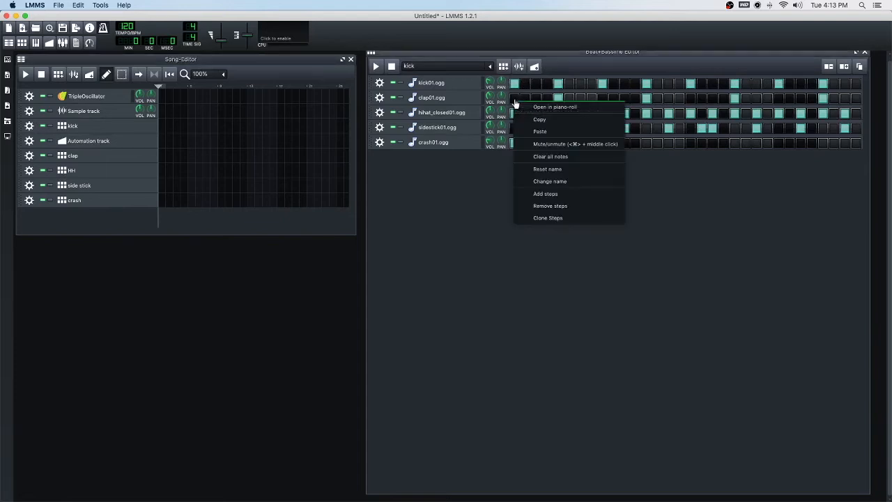
pyautogui.click(558, 120)
pyautogui.click(489, 69)
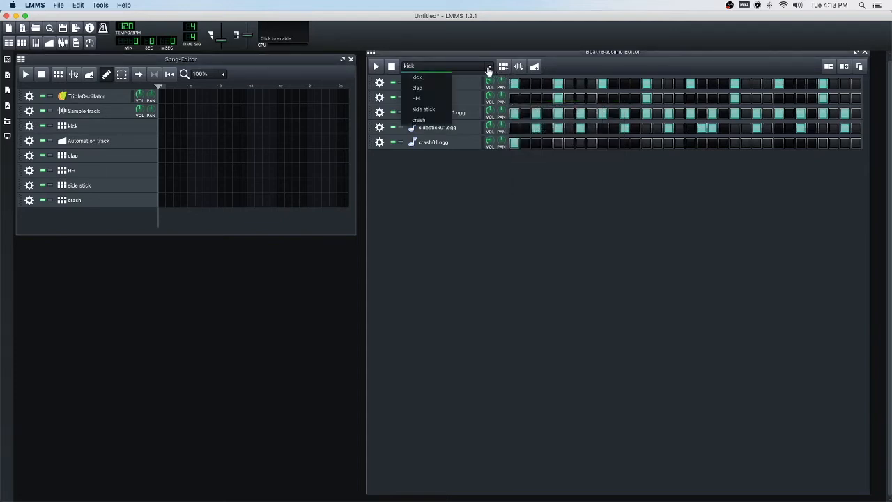
pyautogui.click(429, 88)
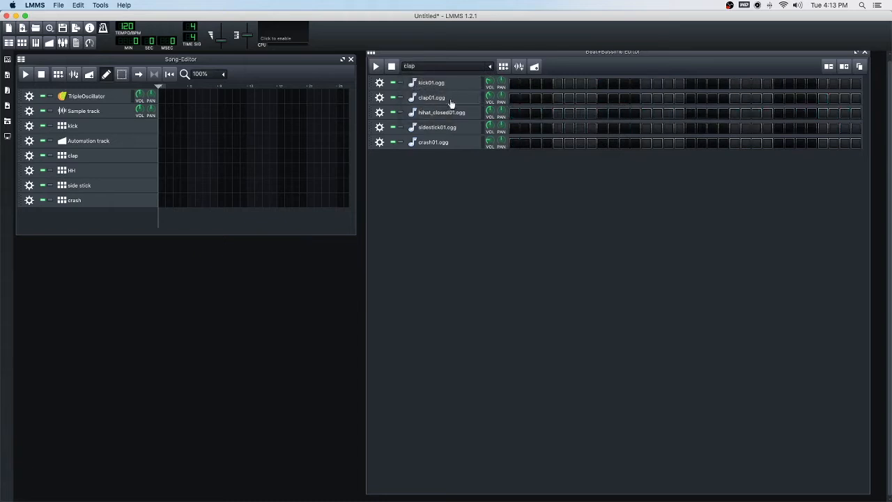
pyautogui.rightClick(513, 101)
pyautogui.click(533, 105)
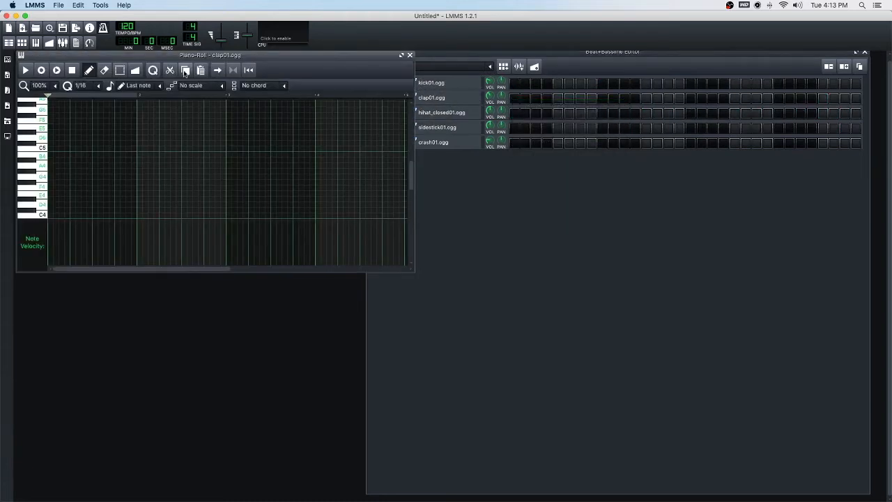
pyautogui.click(410, 55)
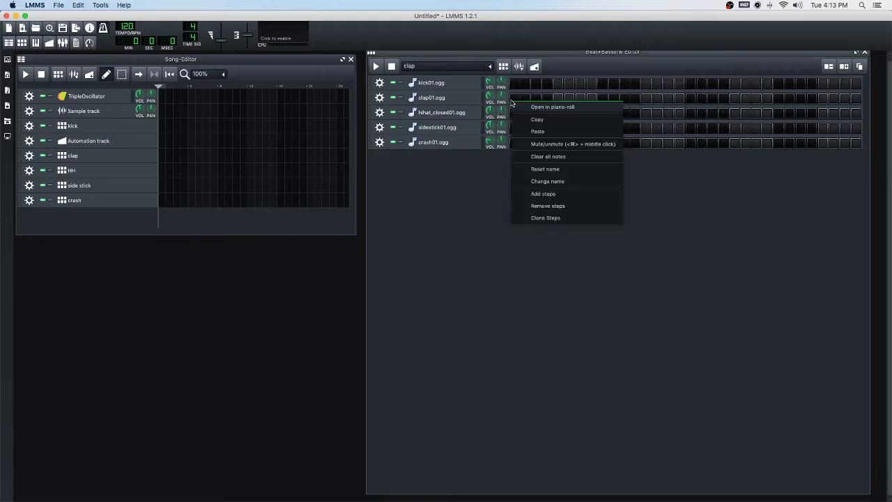
pyautogui.rightClick(513, 102)
pyautogui.click(535, 132)
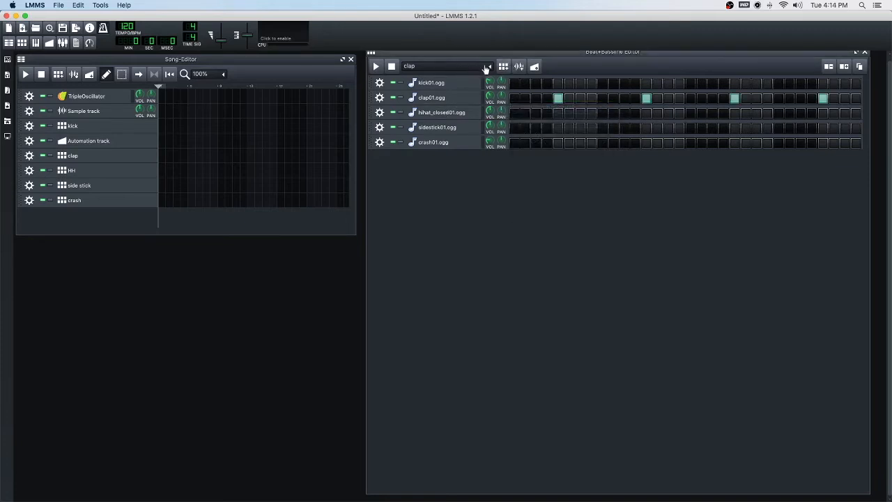
# Step: Copy the hihat_closed01.ogg pattern from the kick beat and paste it into the same instrument's row of the HH beat
pyautogui.click(488, 67)
pyautogui.click(417, 78)
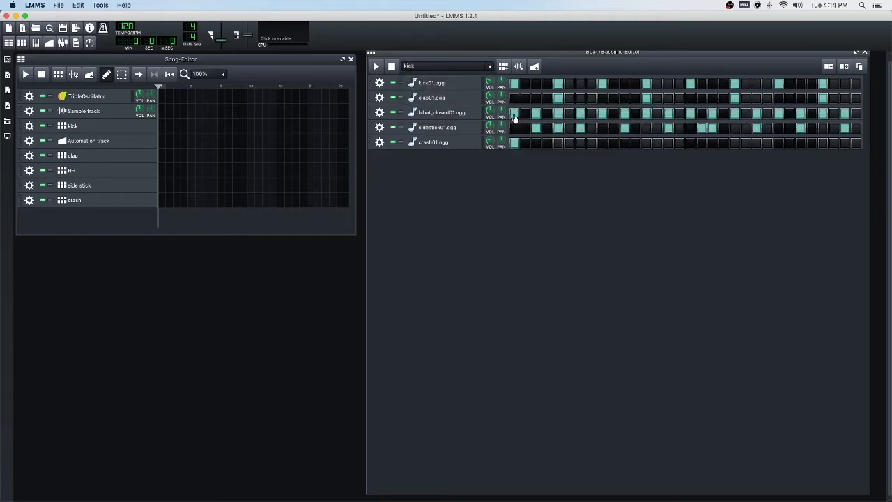
pyautogui.rightClick(514, 117)
pyautogui.click(534, 136)
pyautogui.scroll(-1, 486, 69)
pyautogui.click(486, 67)
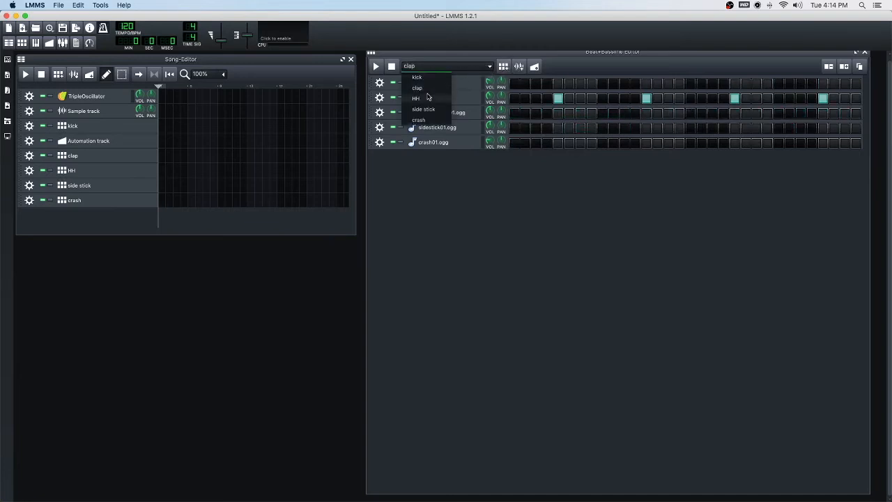
pyautogui.click(428, 98)
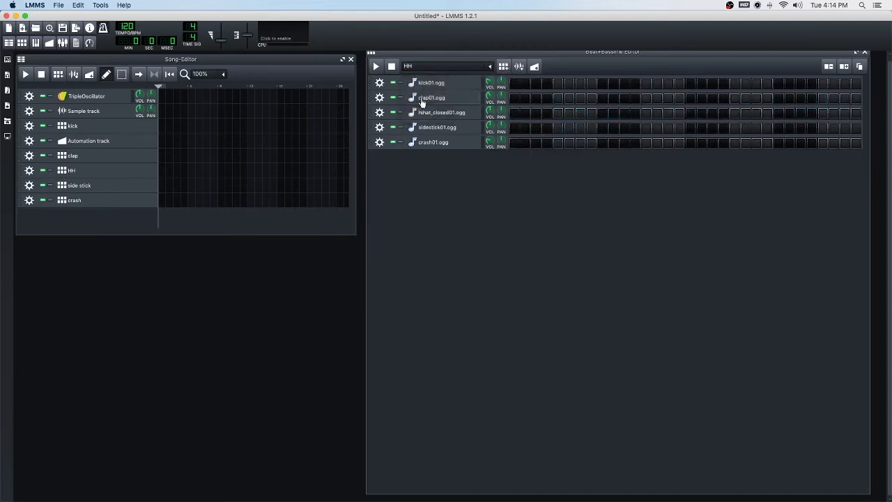
pyautogui.click(95, 177)
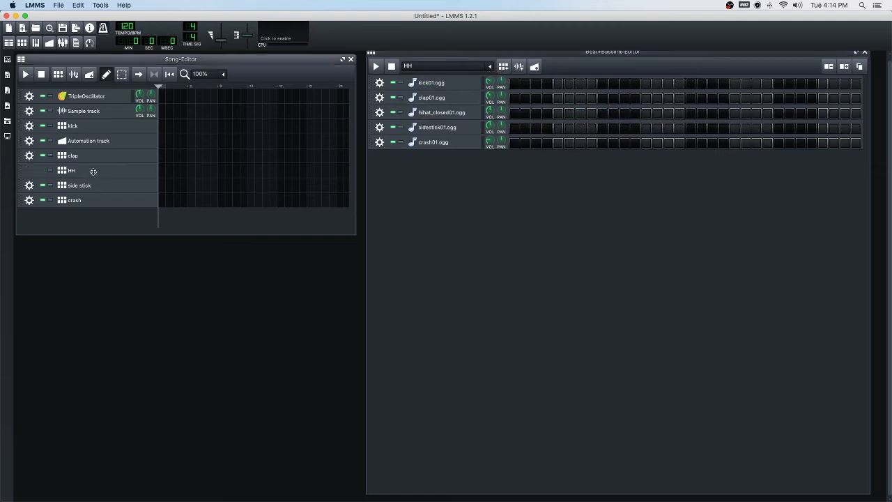
pyautogui.rightClick(512, 120)
pyautogui.click(545, 147)
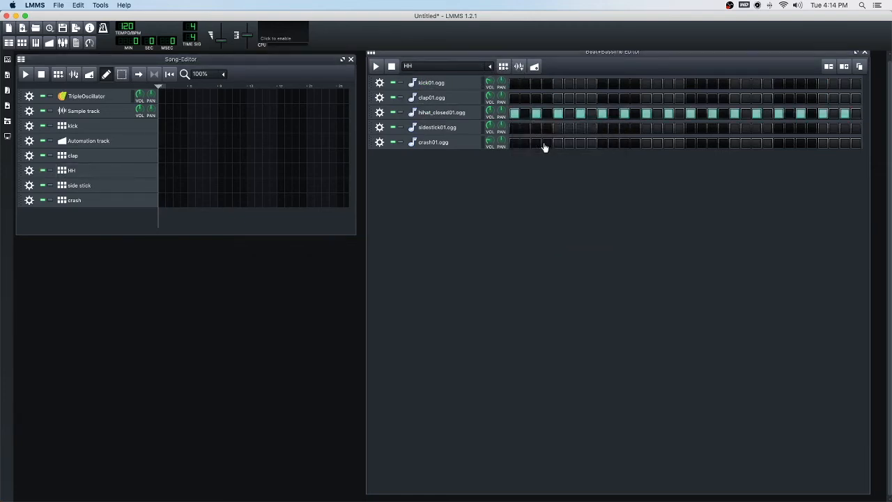
# Step: Paste the copied hi-hat pattern onto the sidestick01.ogg row in both the kick beat and the side stick beat
pyautogui.click(76, 128)
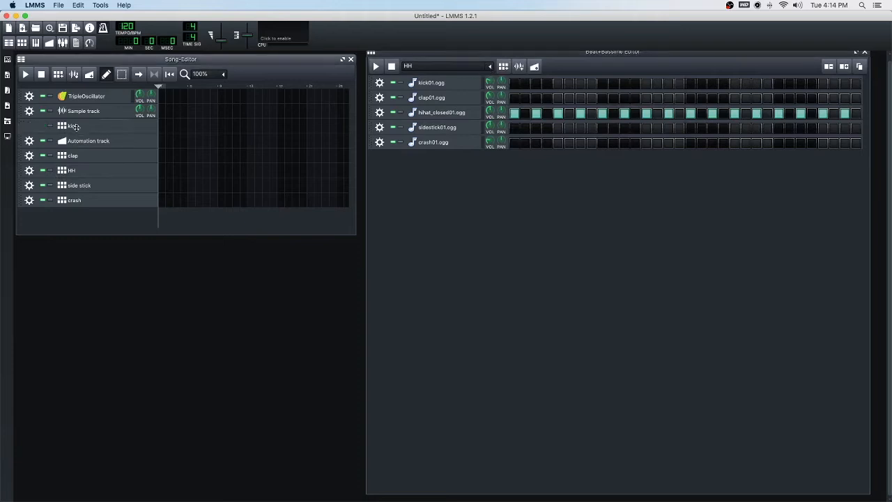
pyautogui.rightClick(517, 129)
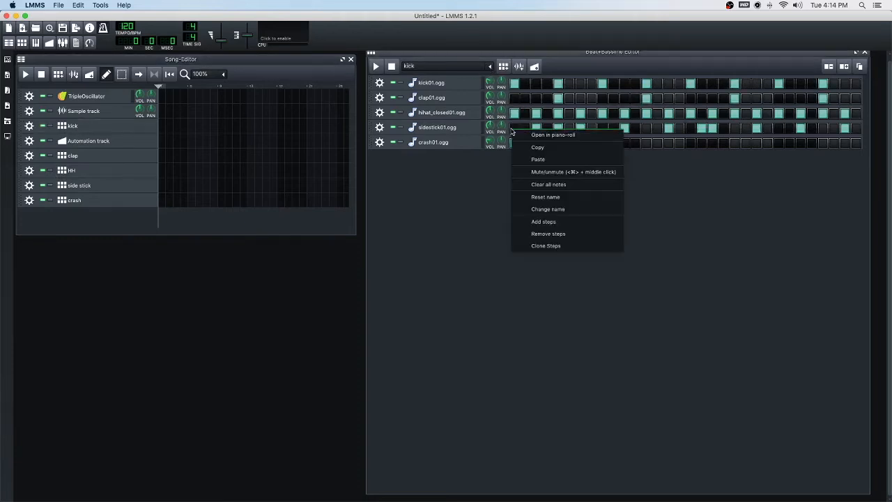
pyautogui.click(541, 159)
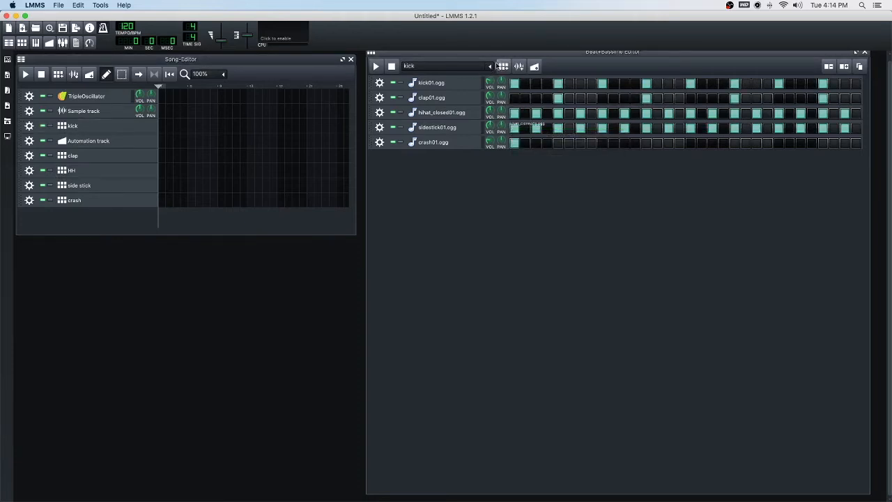
pyautogui.click(487, 67)
pyautogui.click(422, 110)
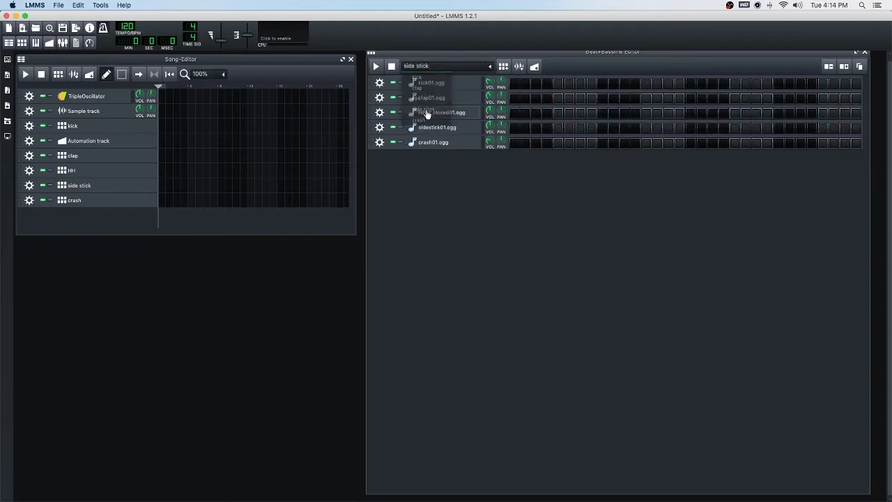
pyautogui.rightClick(516, 130)
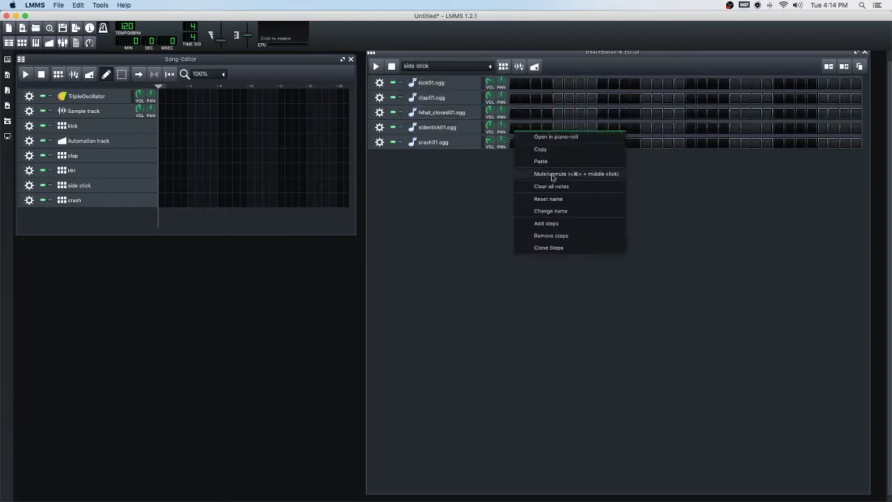
pyautogui.click(551, 161)
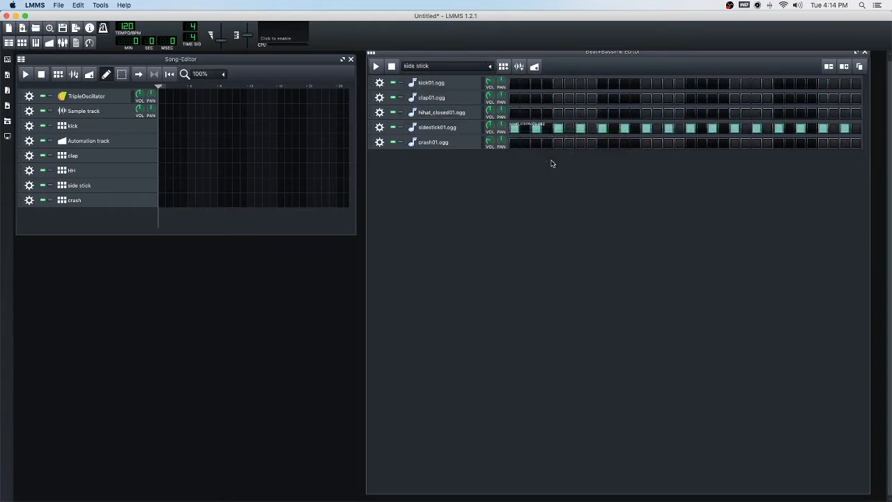
# Step: Copy the crash01.ogg pattern from the kick beat and paste it into the crash01.ogg row of the crash beat
pyautogui.click(490, 67)
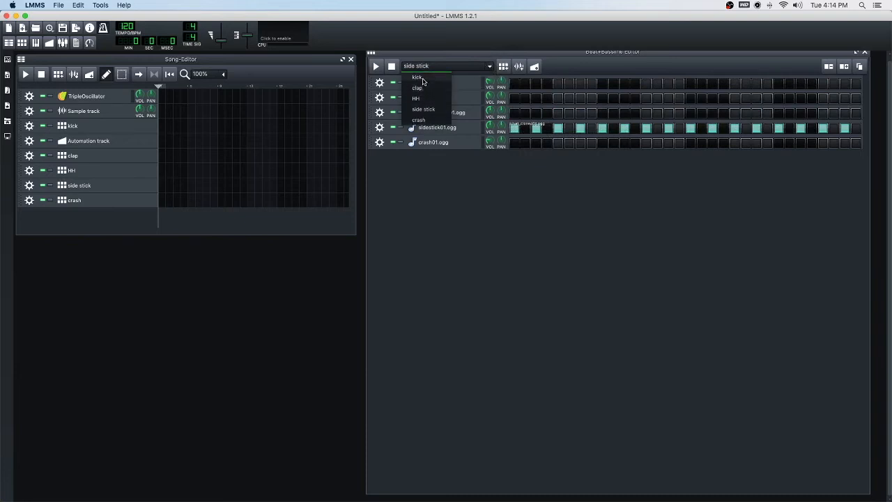
pyautogui.click(417, 78)
pyautogui.rightClick(515, 144)
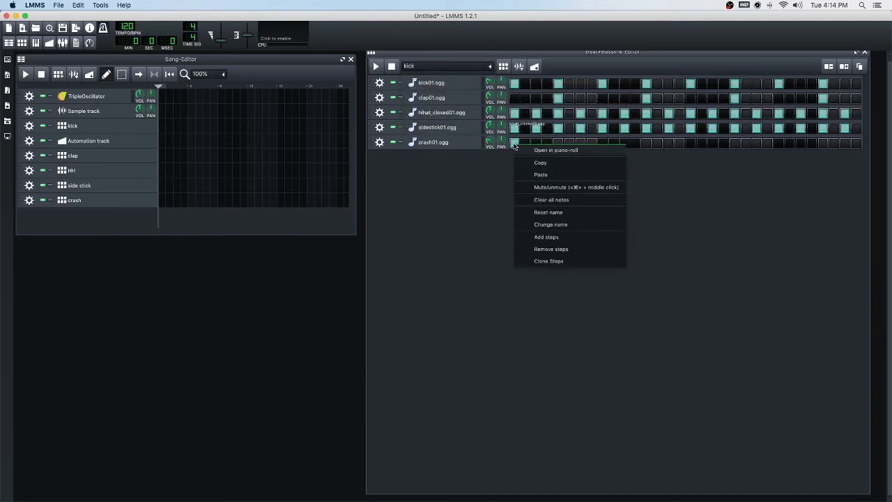
pyautogui.click(554, 162)
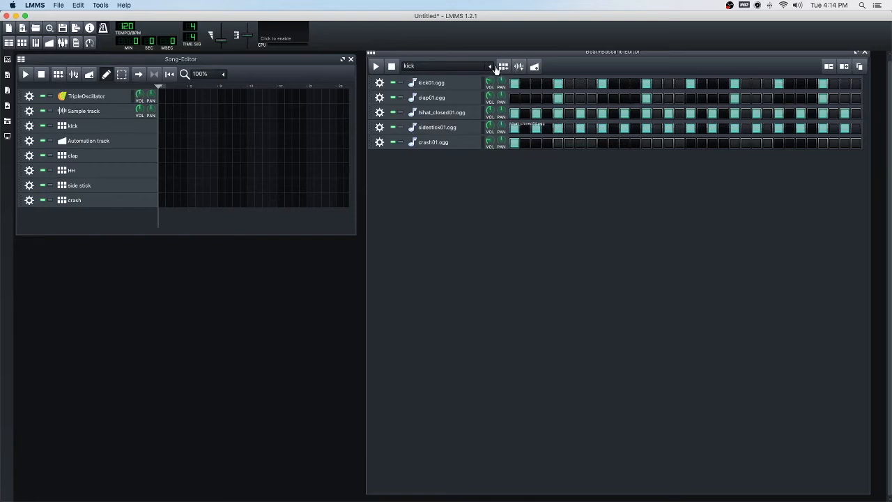
pyautogui.click(492, 66)
pyautogui.click(446, 124)
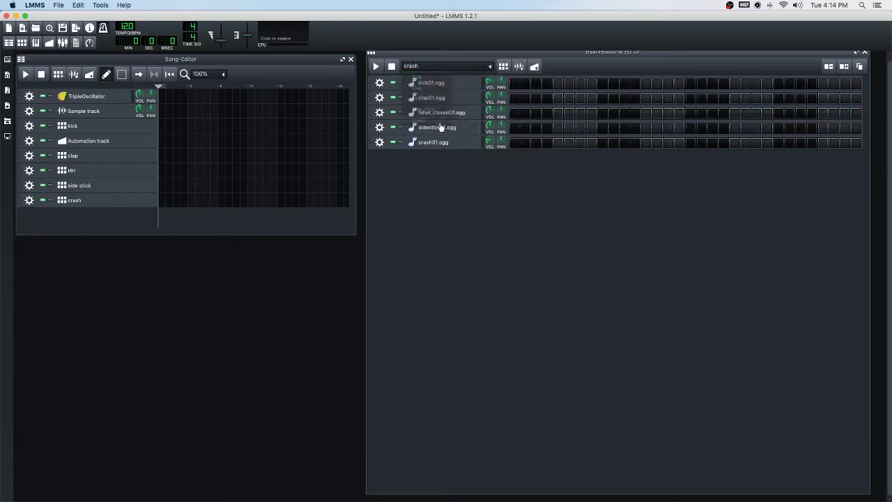
pyautogui.rightClick(517, 149)
pyautogui.click(541, 178)
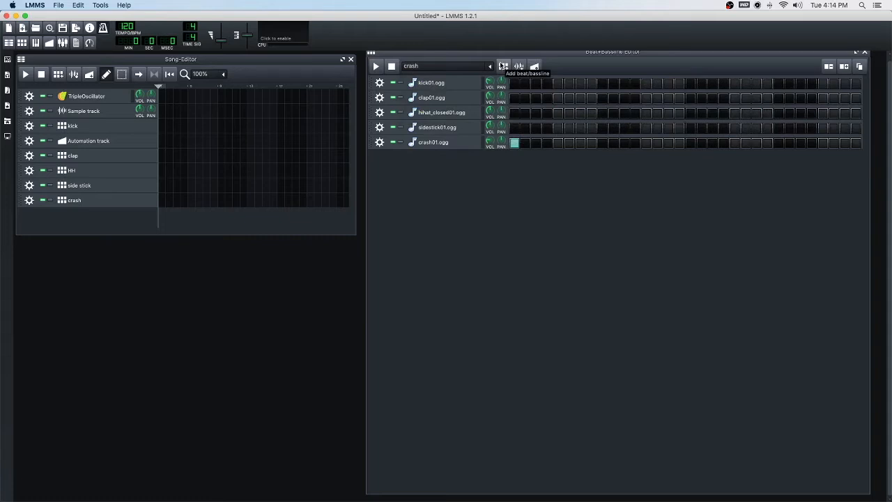
pyautogui.click(503, 66)
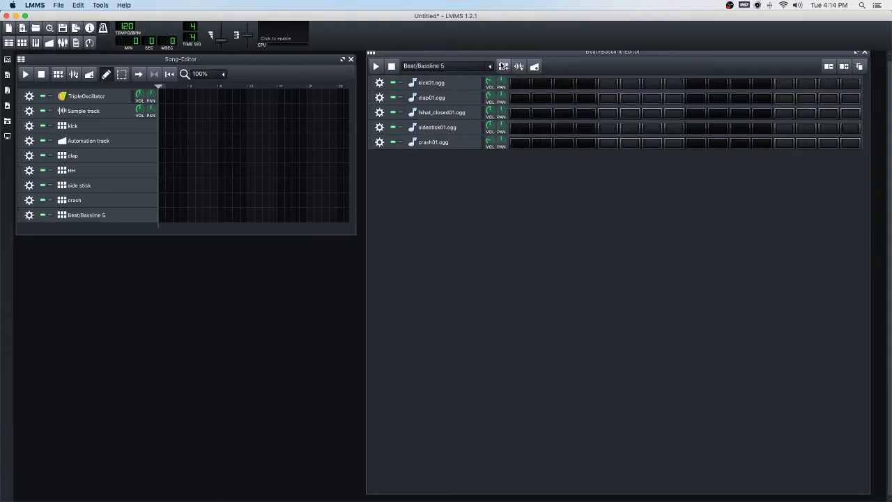
pyautogui.click(29, 214)
pyautogui.click(64, 240)
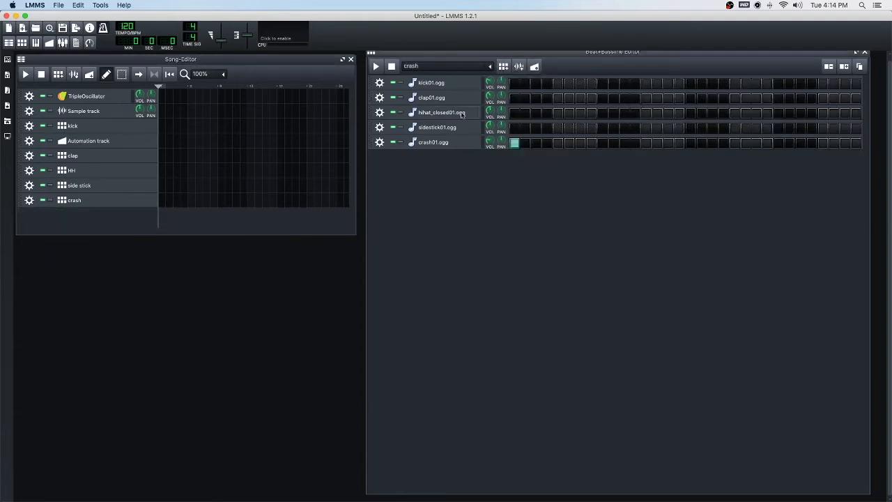
pyautogui.click(379, 143)
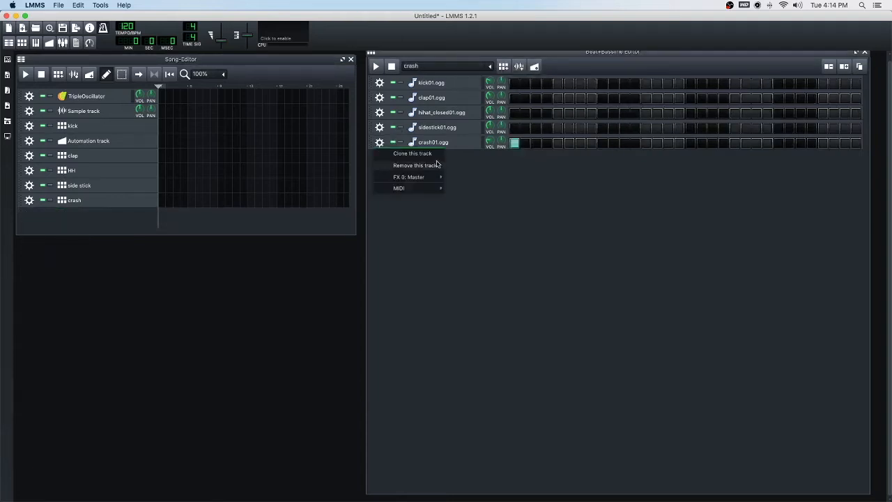
pyautogui.moveTo(436, 177)
pyautogui.click(566, 58)
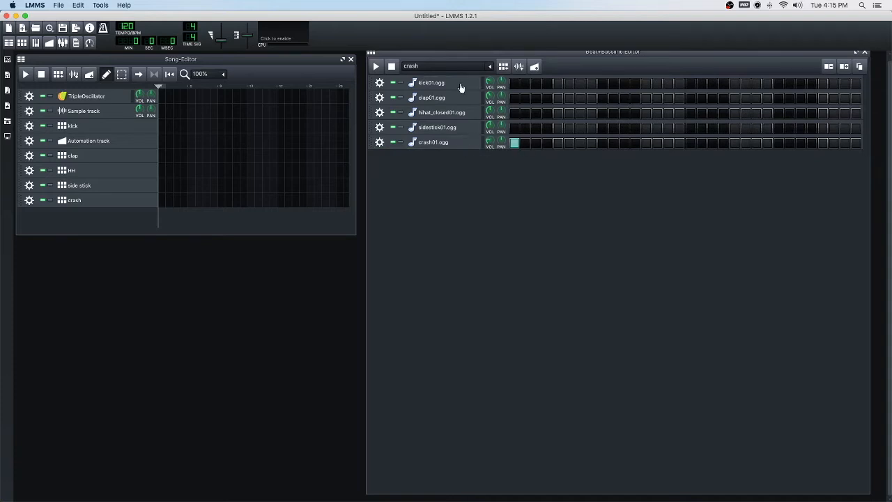
# Step: In the kick beat, clear all notes from the clap01.ogg, hihat_closed01.ogg, sidestick01.ogg and crash01.ogg rows
pyautogui.click(491, 66)
pyautogui.click(418, 78)
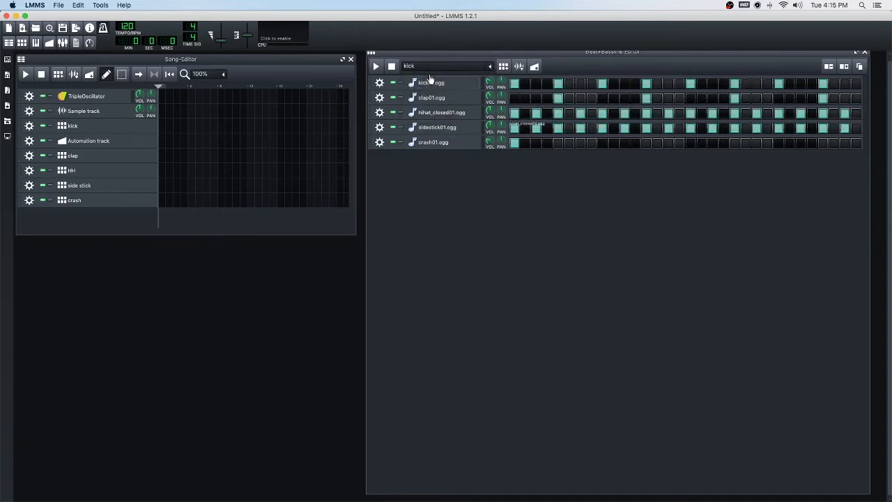
pyautogui.rightClick(516, 102)
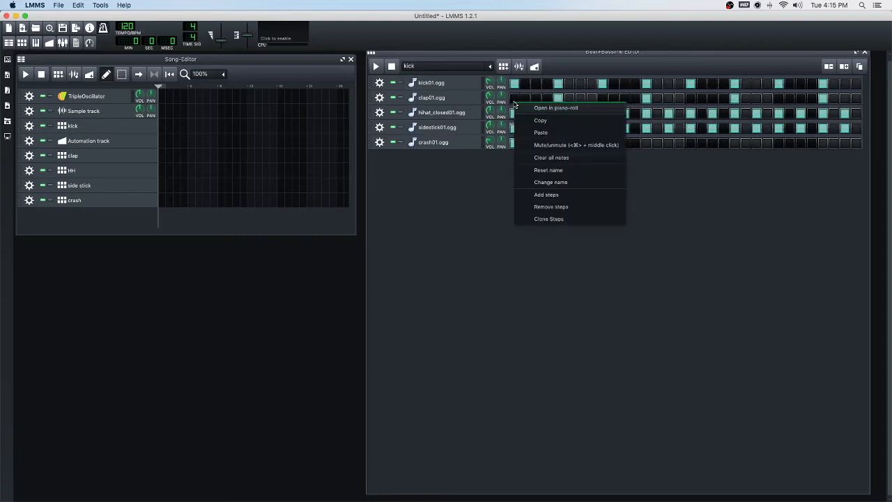
pyautogui.click(540, 159)
pyautogui.rightClick(514, 114)
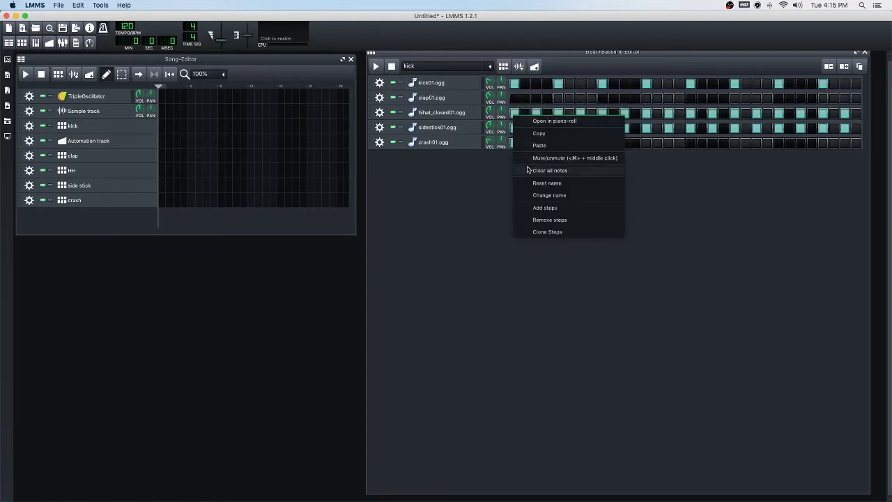
pyautogui.click(528, 170)
pyautogui.rightClick(514, 131)
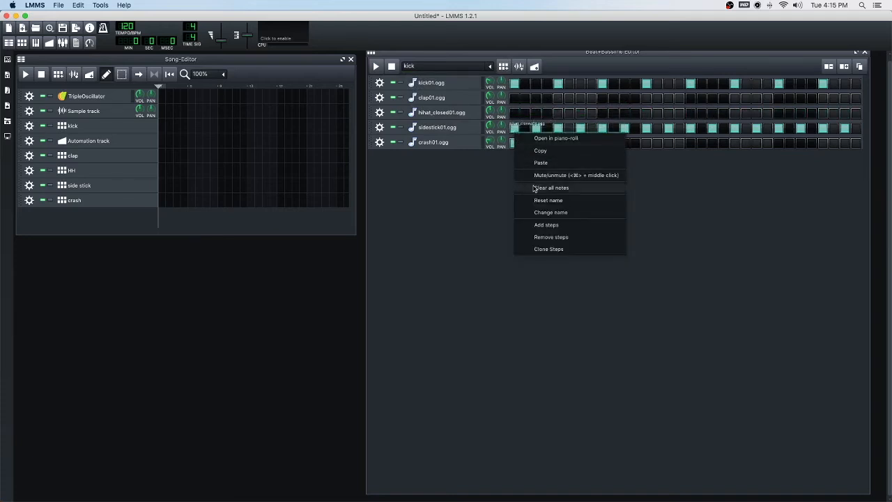
pyautogui.click(536, 188)
pyautogui.rightClick(515, 145)
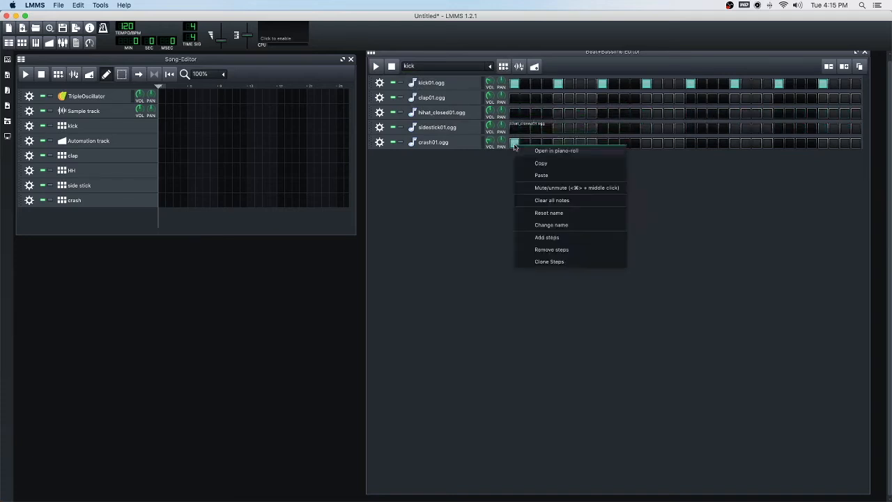
pyautogui.click(543, 201)
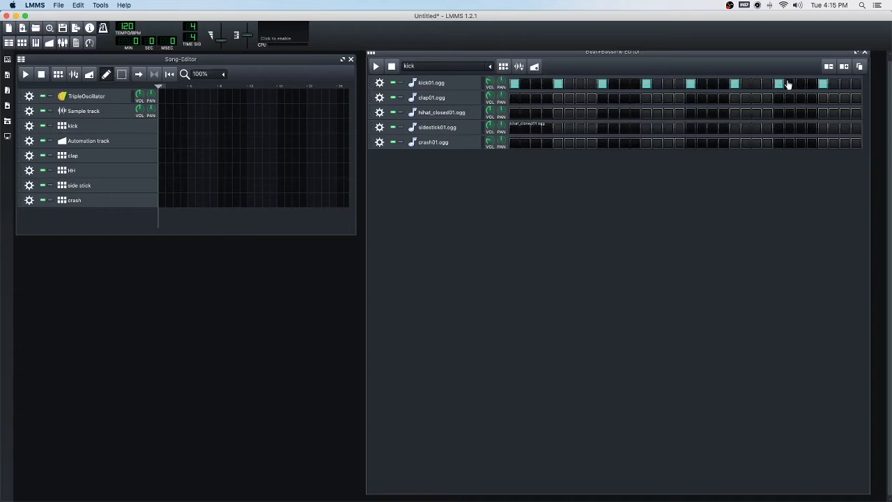
# Step: Review the patterns of the clap beat and the HH beat
pyautogui.click(490, 66)
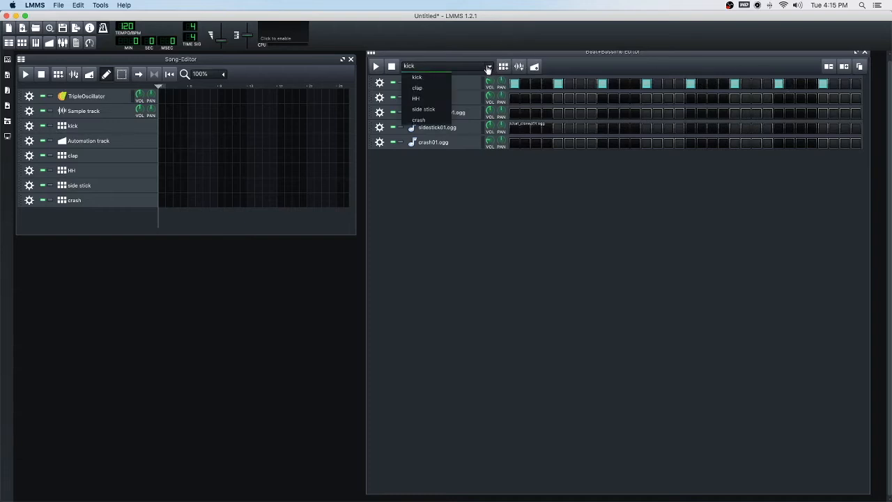
pyautogui.click(430, 89)
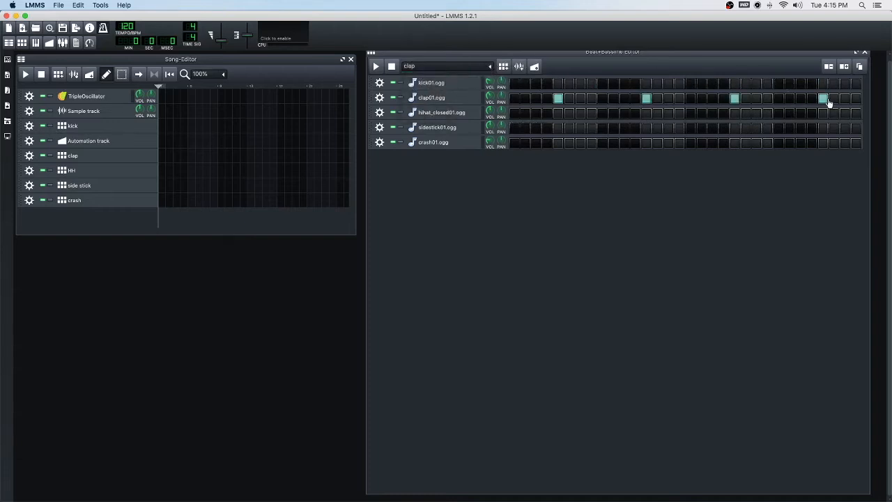
pyautogui.click(491, 66)
pyautogui.click(430, 98)
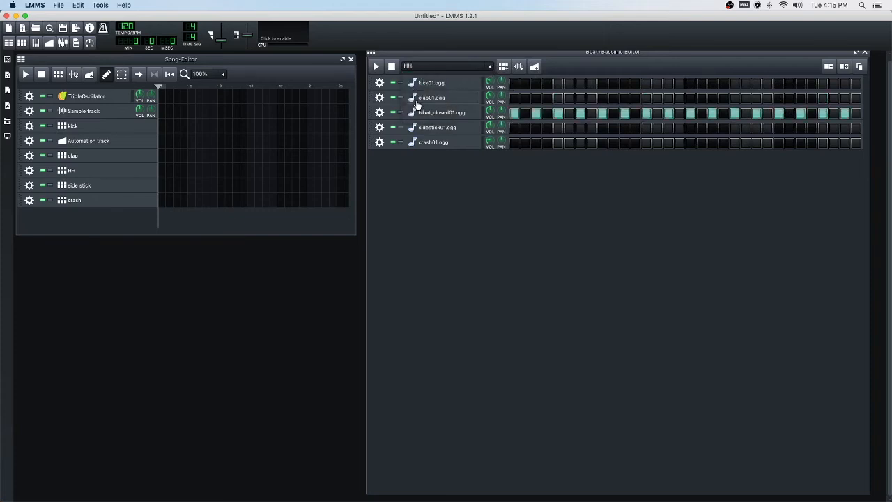
# Step: Remove every hit from the sidestick01.ogg row of the side stick beat
pyautogui.click(491, 66)
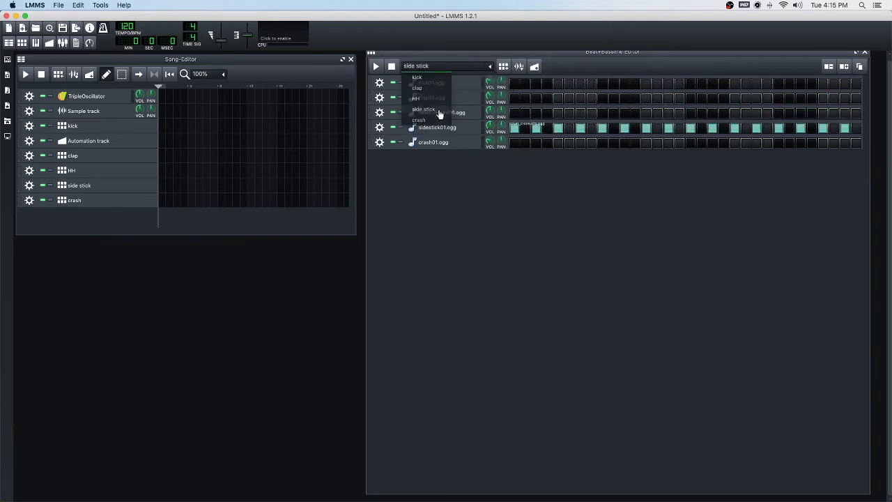
pyautogui.click(433, 108)
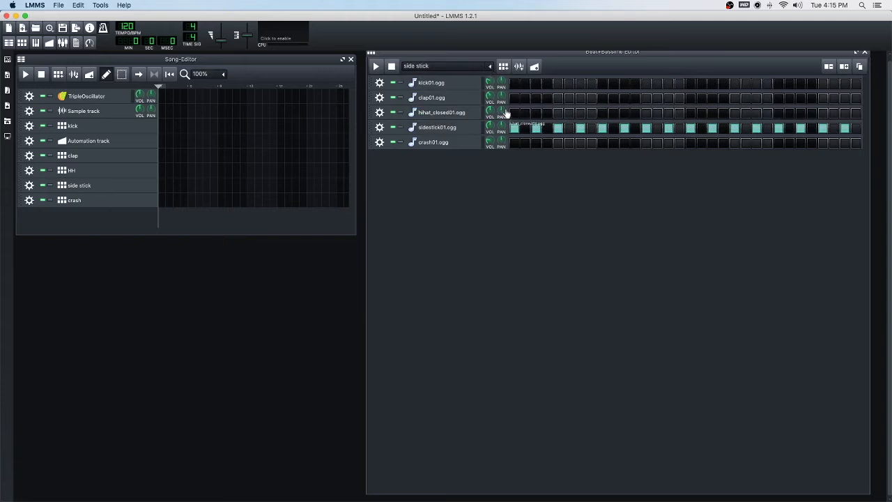
pyautogui.rightClick(519, 131)
pyautogui.click(802, 134)
pyautogui.click(845, 132)
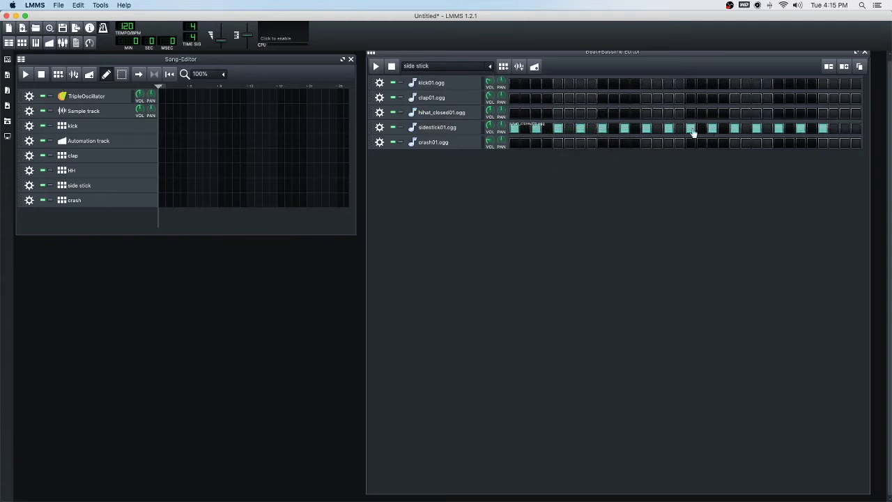
pyautogui.click(515, 129)
pyautogui.click(534, 130)
pyautogui.click(547, 130)
pyautogui.click(587, 132)
pyautogui.click(603, 132)
pyautogui.click(625, 132)
pyautogui.click(647, 132)
pyautogui.click(669, 132)
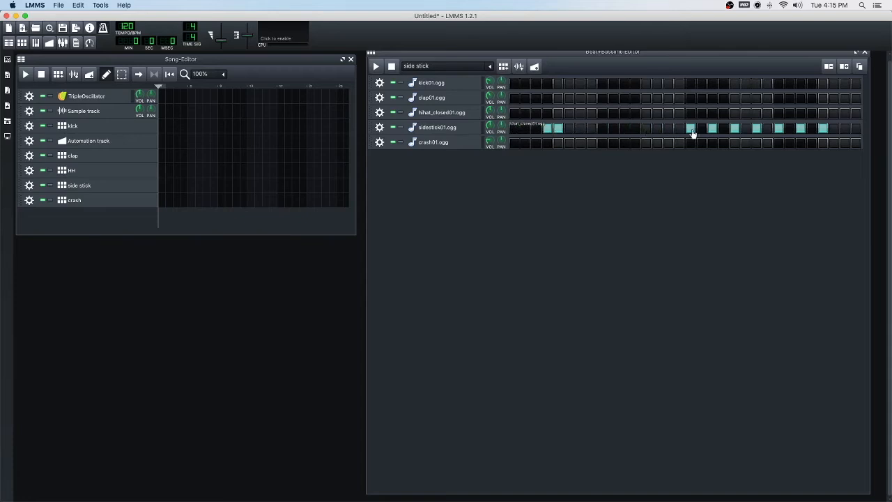
pyautogui.click(691, 132)
pyautogui.click(712, 131)
pyautogui.click(735, 132)
pyautogui.click(756, 132)
pyautogui.click(779, 132)
pyautogui.click(801, 132)
pyautogui.click(823, 132)
pyautogui.click(558, 132)
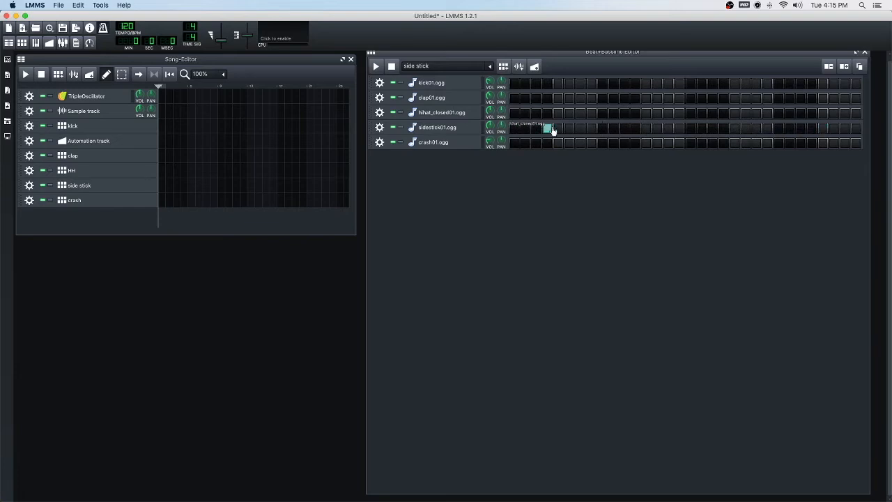
pyautogui.click(548, 131)
# Step: Enter a new sidestick01.ogg pattern with hits on steps 3, 5, 7, 11, 15, 19, 20, 23, 27 and 31
pyautogui.click(516, 132)
pyautogui.click(515, 132)
pyautogui.click(581, 133)
pyautogui.click(558, 133)
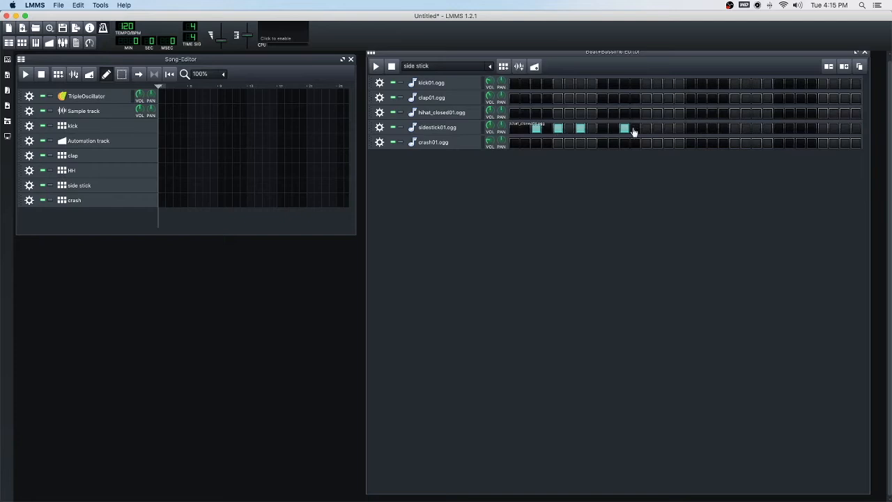
pyautogui.click(669, 132)
pyautogui.click(713, 133)
pyautogui.click(725, 132)
pyautogui.click(757, 132)
pyautogui.click(801, 133)
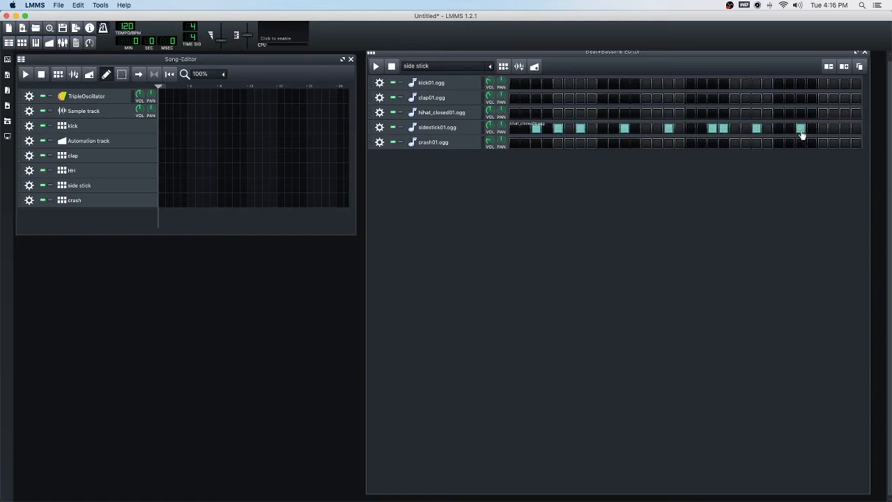
pyautogui.click(845, 132)
# Step: Listen to the side stick beat, stop it and review the crash beat
pyautogui.click(376, 66)
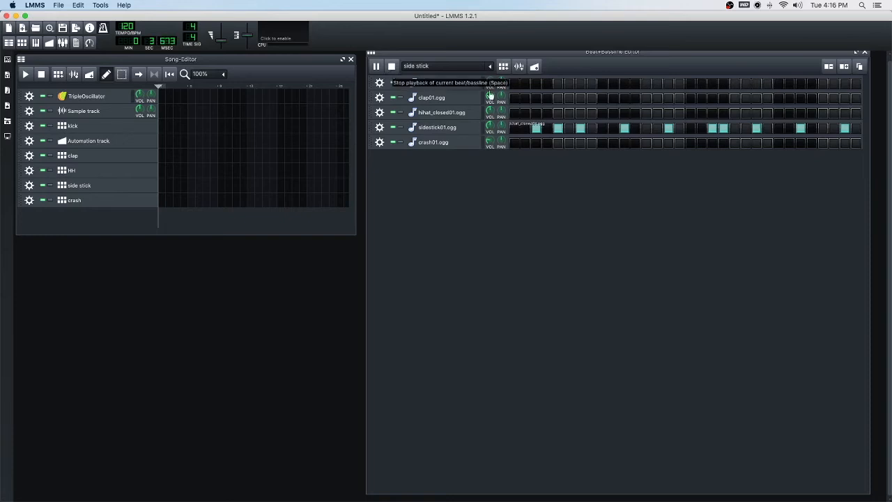
pyautogui.click(392, 67)
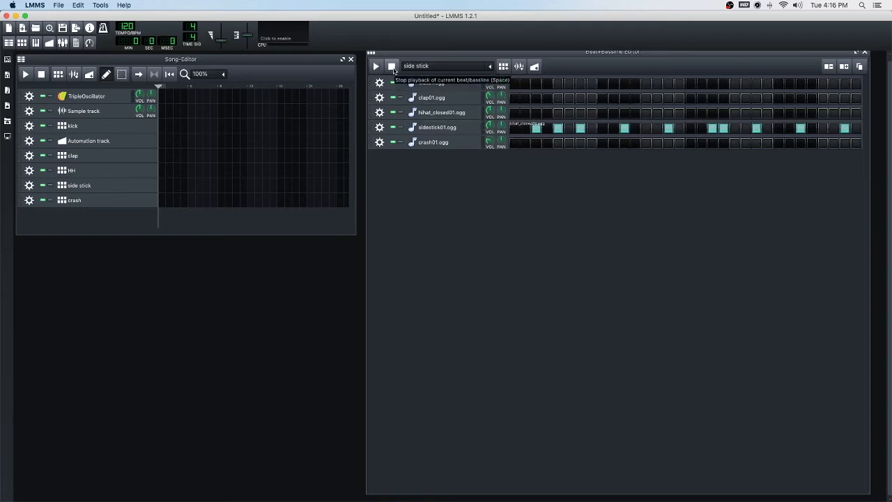
pyautogui.click(491, 67)
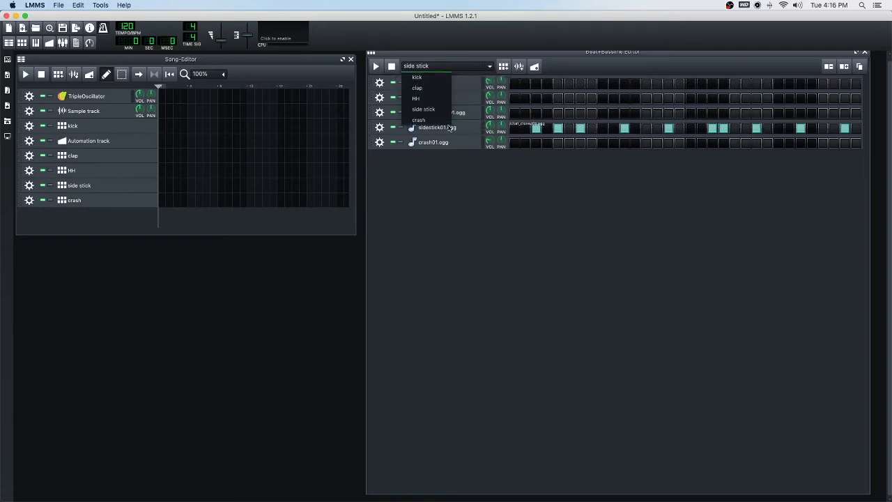
pyautogui.click(419, 120)
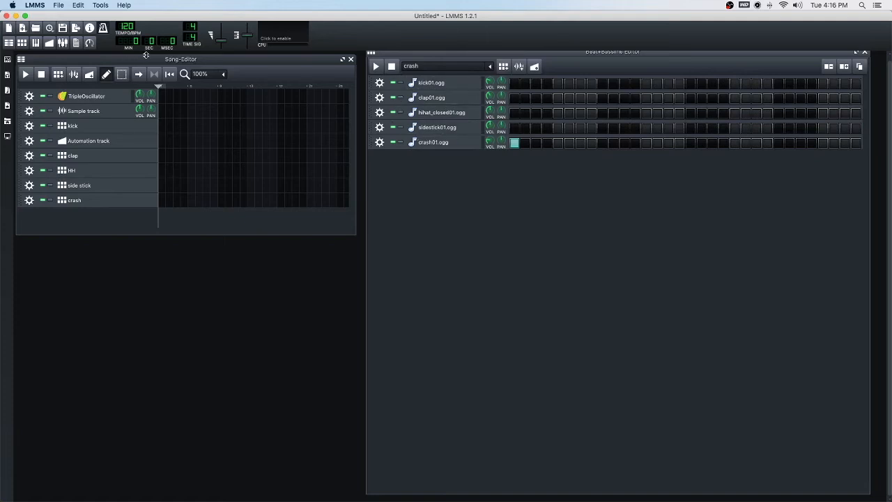
# Step: Save the project as Today Sept 1st in the projects folder and save it once more
pyautogui.click(57, 5)
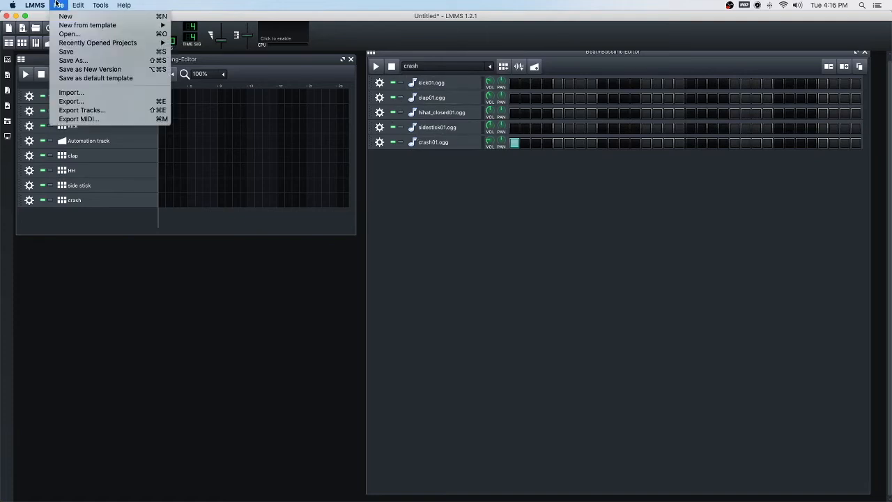
pyautogui.click(74, 60)
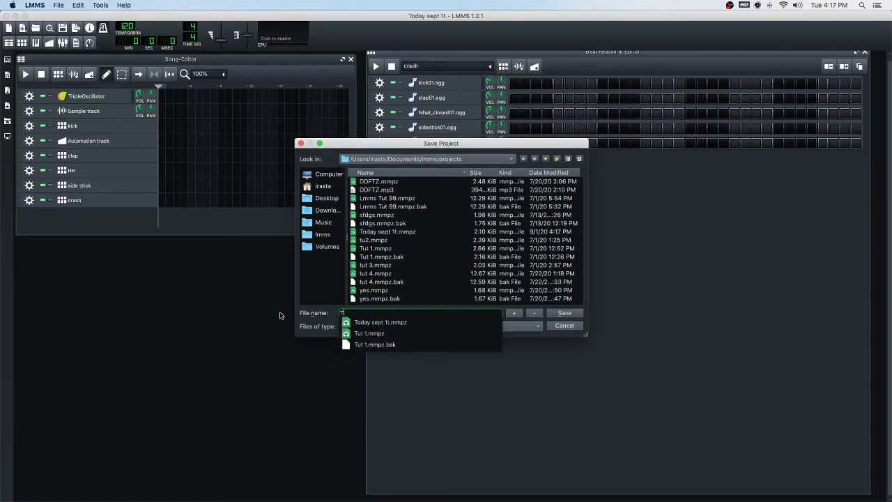
pyautogui.write('Toda')
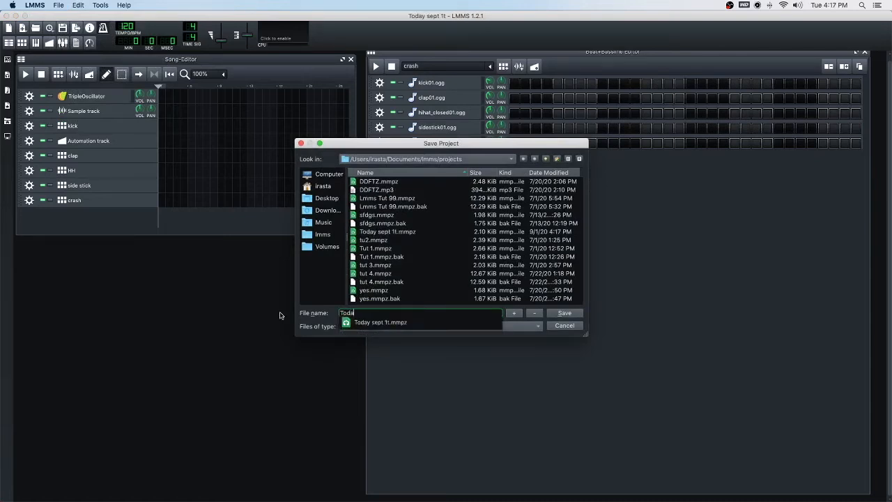
pyautogui.write('y Spet 1st')
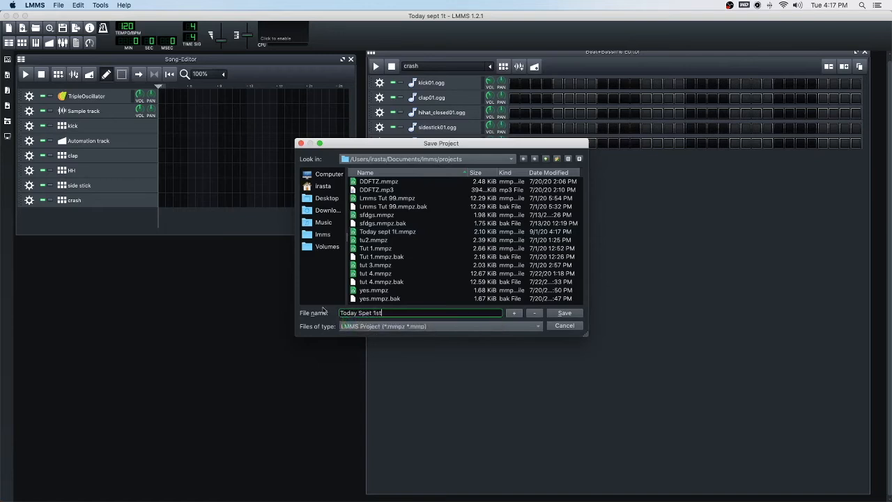
pyautogui.click(369, 313)
pyautogui.press('BackSpace')
pyautogui.press('BackSpace')
pyautogui.write('ep')
pyautogui.click(577, 313)
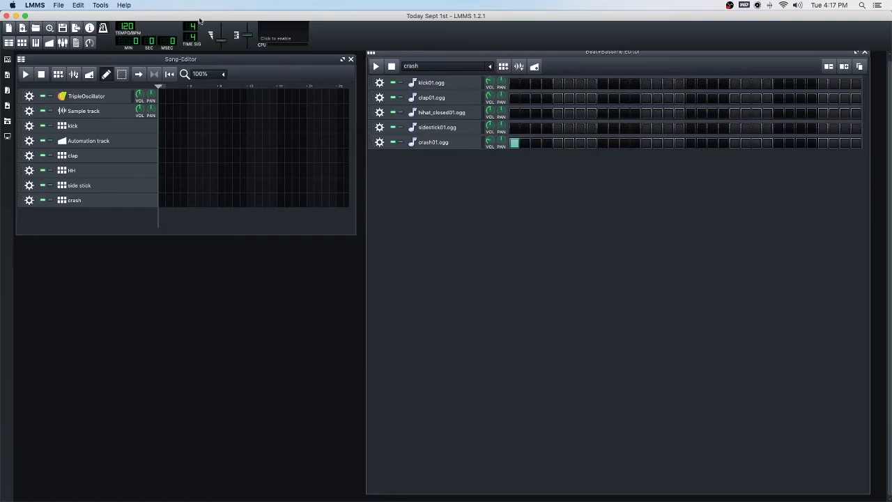
pyautogui.click(55, 6)
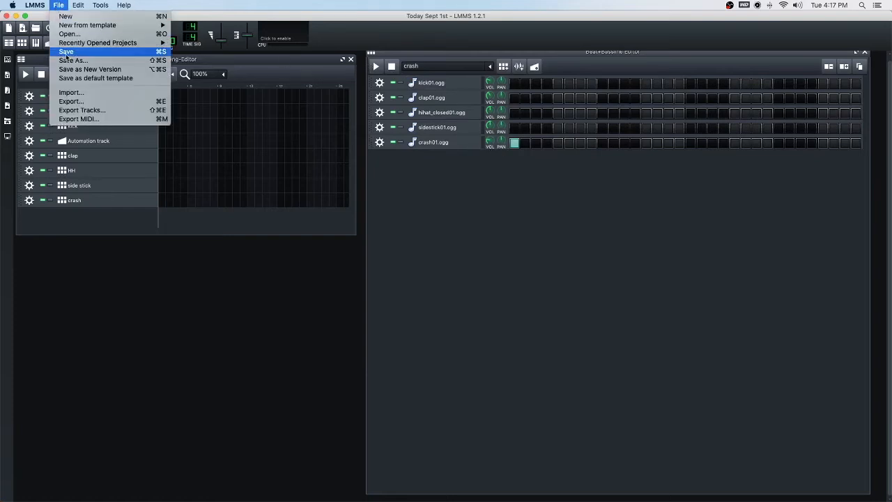
pyautogui.click(66, 51)
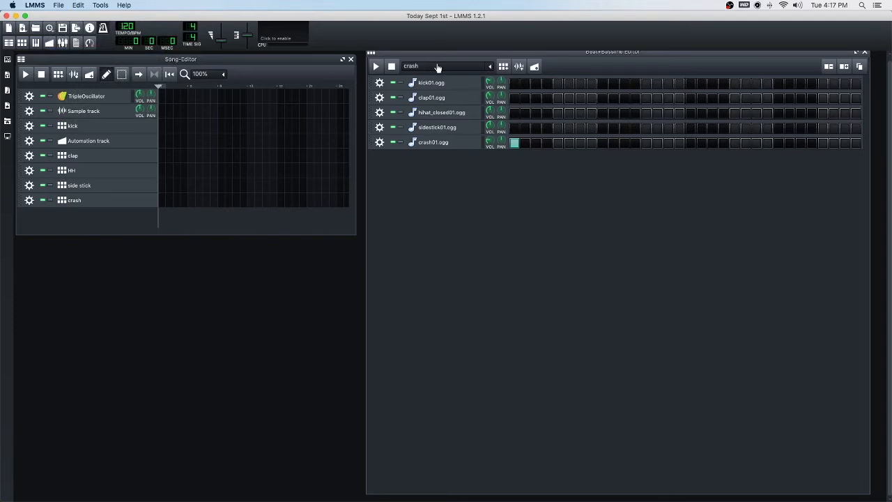
# Step: Switch back to the HH beat and briefly view the kick01.ogg instrument's settings
pyautogui.scroll(2, 438, 67)
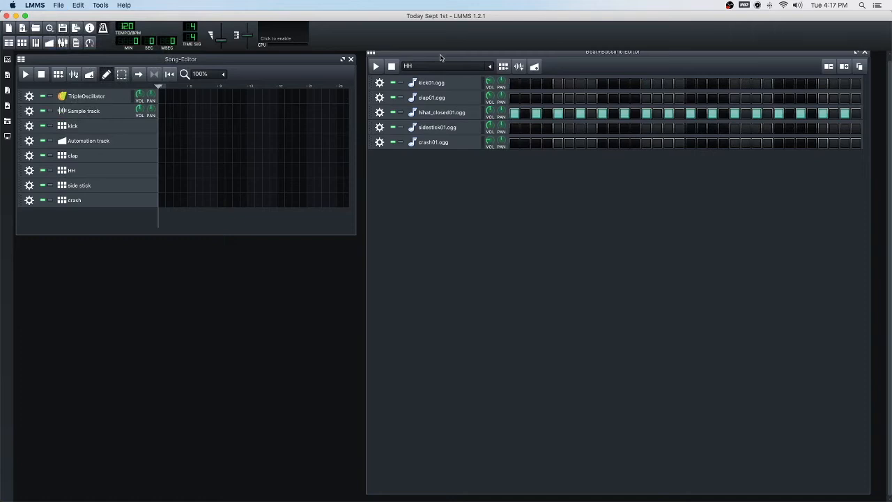
pyautogui.click(438, 83)
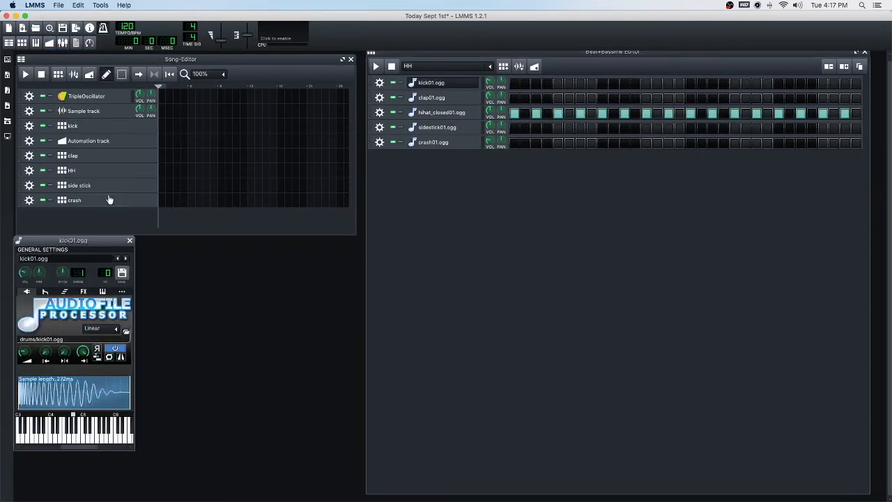
pyautogui.click(129, 241)
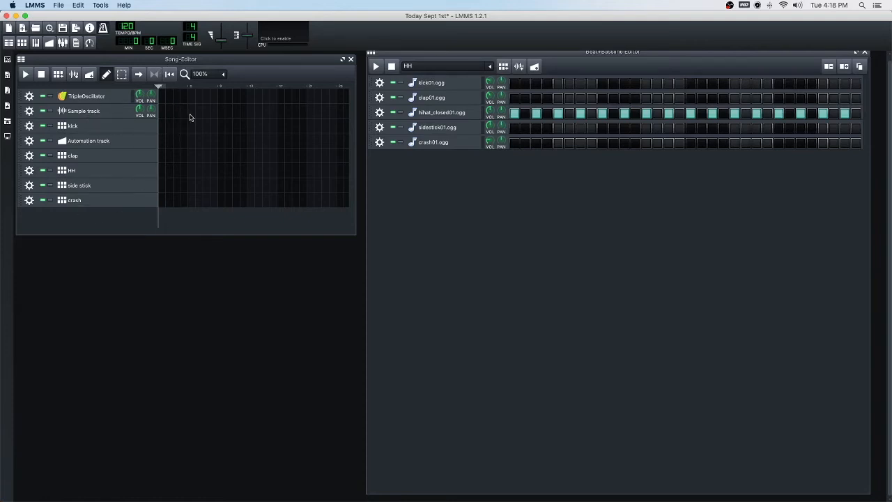
# Step: Place a kick block at bar 1 of the kick track in the Song-Editor and play the song to hear it
pyautogui.click(161, 127)
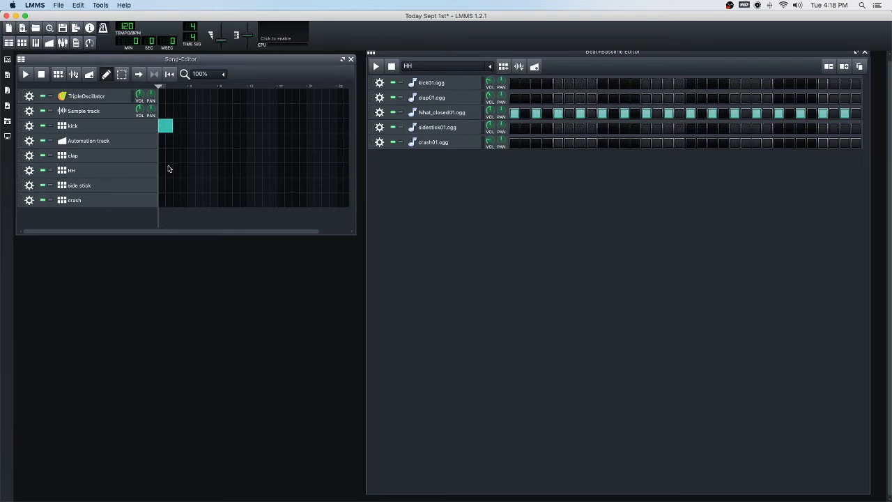
pyautogui.click(27, 75)
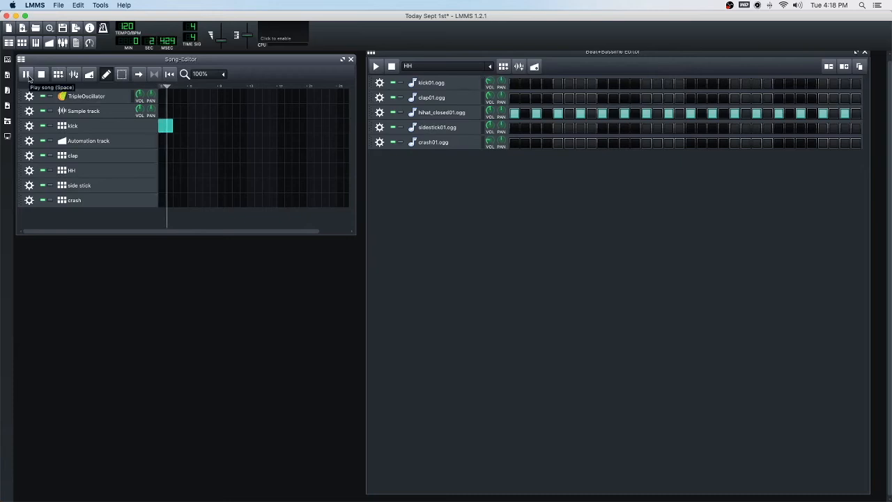
pyautogui.click(42, 75)
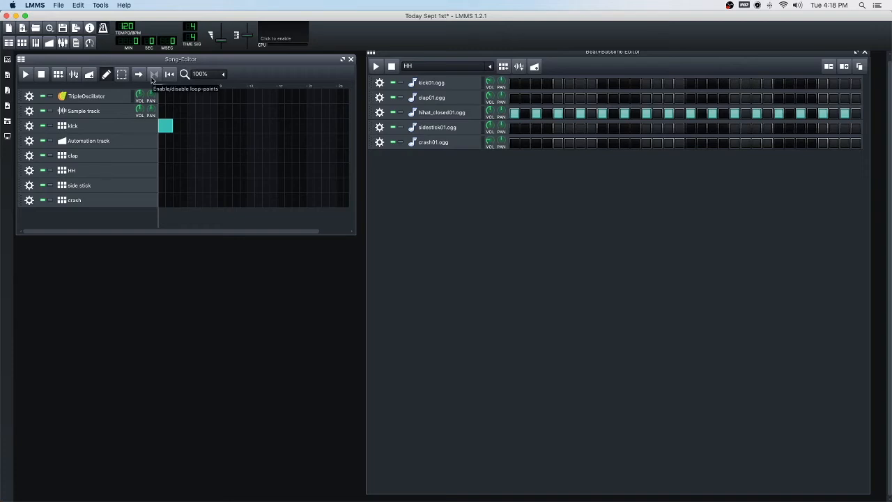
# Step: Enable loop points in the Song-Editor and set the loop region over the two-bar kick block, with the playhead inside it
pyautogui.click(154, 75)
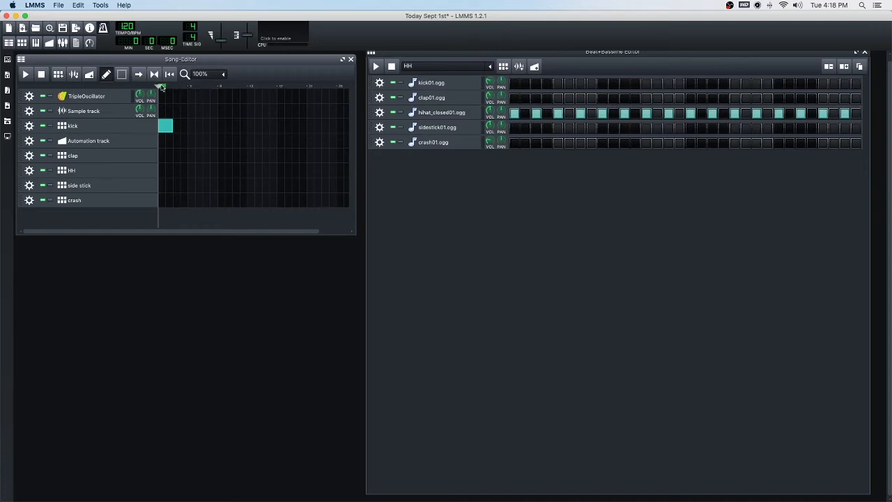
pyautogui.click(185, 87)
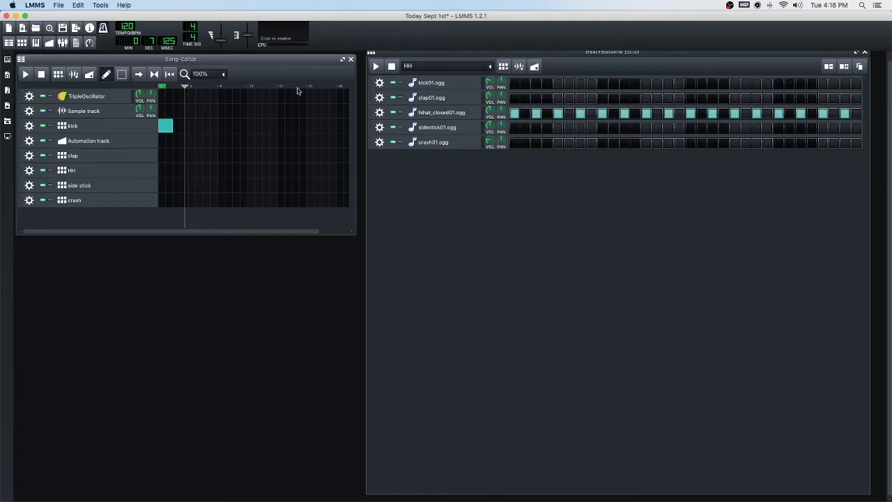
pyautogui.moveTo(166, 91); pyautogui.dragTo(174, 91)
pyautogui.click(166, 90)
pyautogui.moveTo(166, 86); pyautogui.dragTo(214, 86)
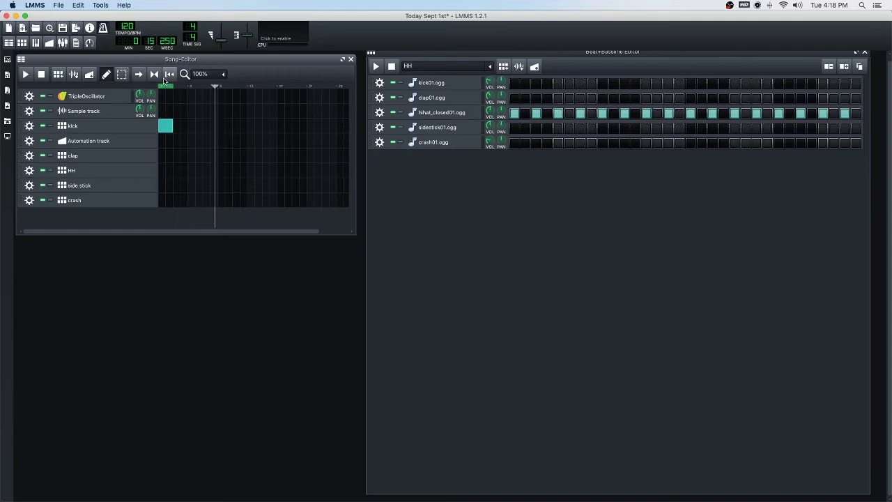
pyautogui.click(167, 88)
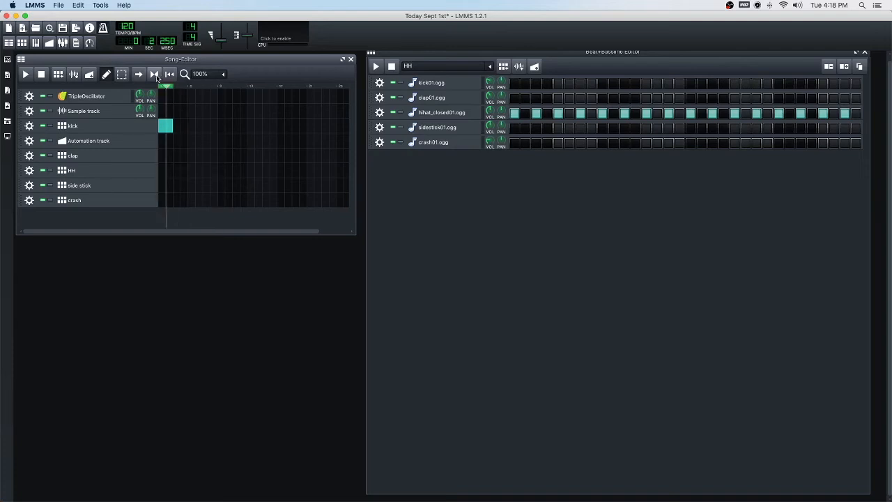
pyautogui.click(155, 74)
pyautogui.click(156, 75)
pyautogui.click(215, 76)
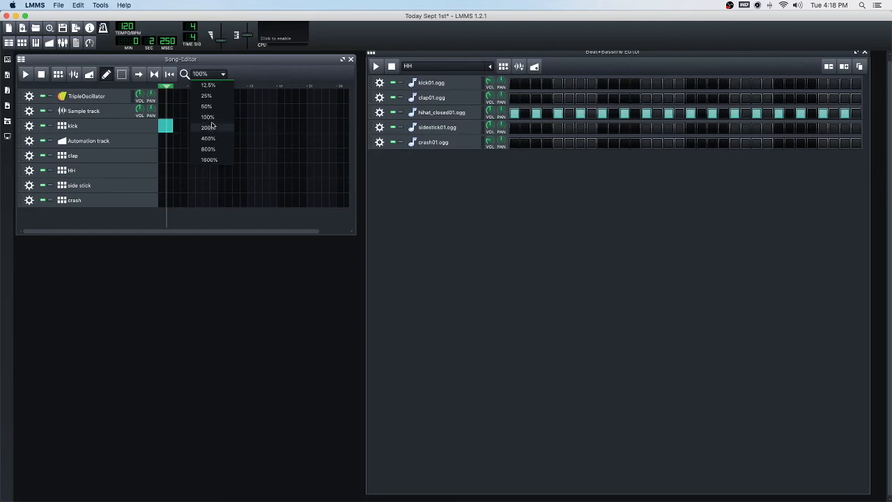
pyautogui.click(211, 61)
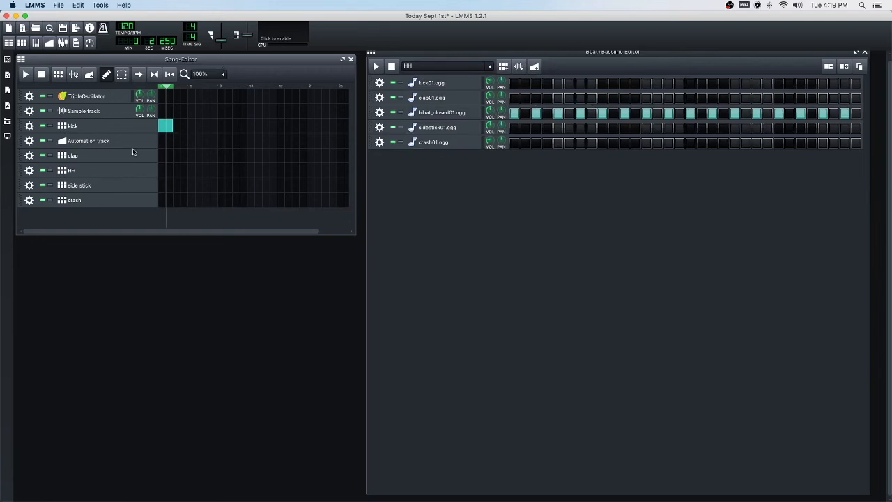
# Step: Place clap, HH, side stick and crash blocks at bar 1 and play the song with all five beats together
pyautogui.click(163, 157)
pyautogui.click(165, 175)
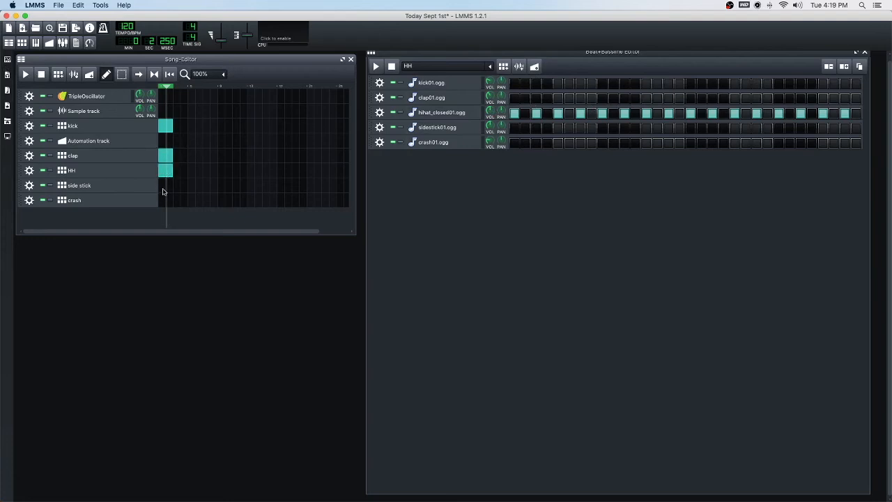
pyautogui.click(163, 189)
pyautogui.click(166, 203)
pyautogui.click(25, 75)
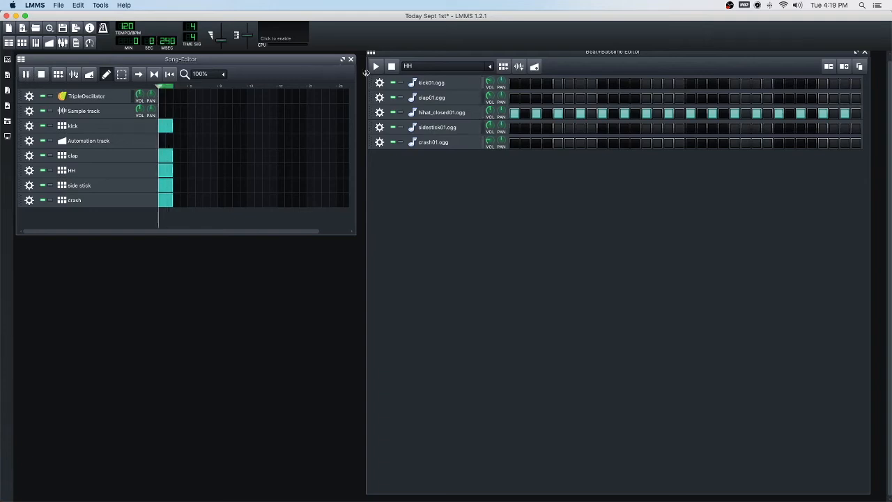
# Step: Widen the Song-Editor across the workspace, stop playback and extend the loop region to bar 13
pyautogui.moveTo(356, 79); pyautogui.dragTo(863, 61)
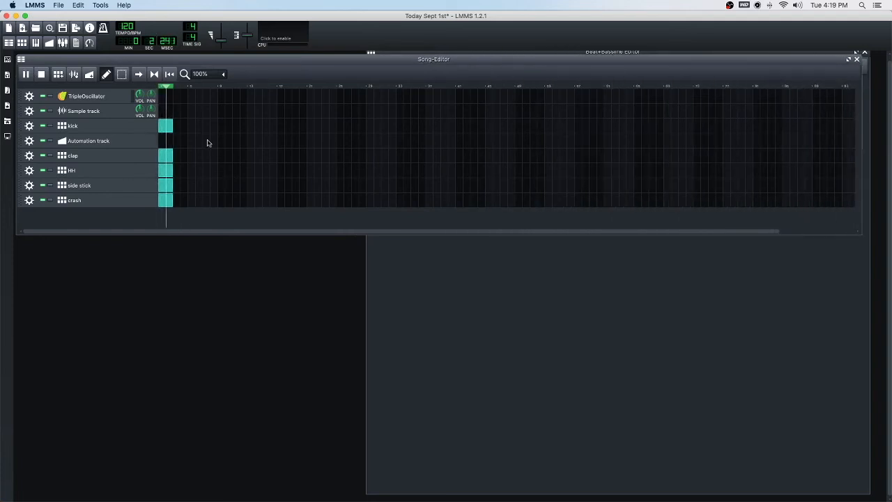
pyautogui.click(41, 74)
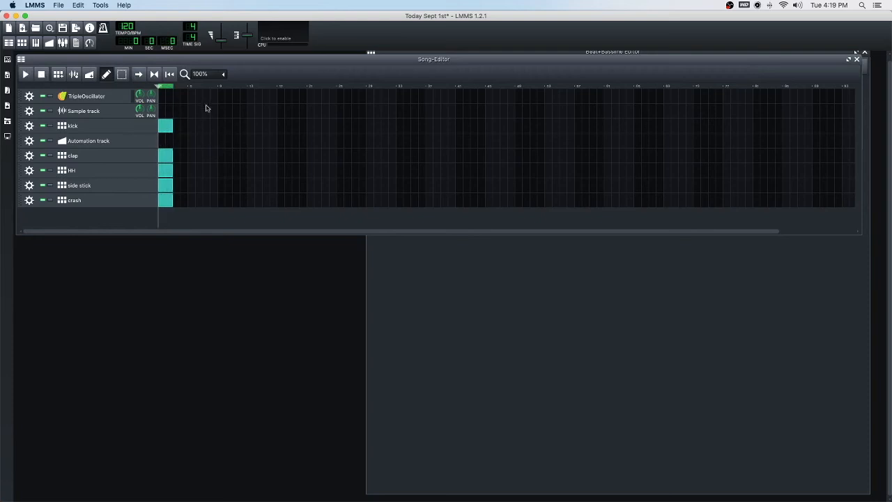
pyautogui.moveTo(173, 88); pyautogui.dragTo(247, 92)
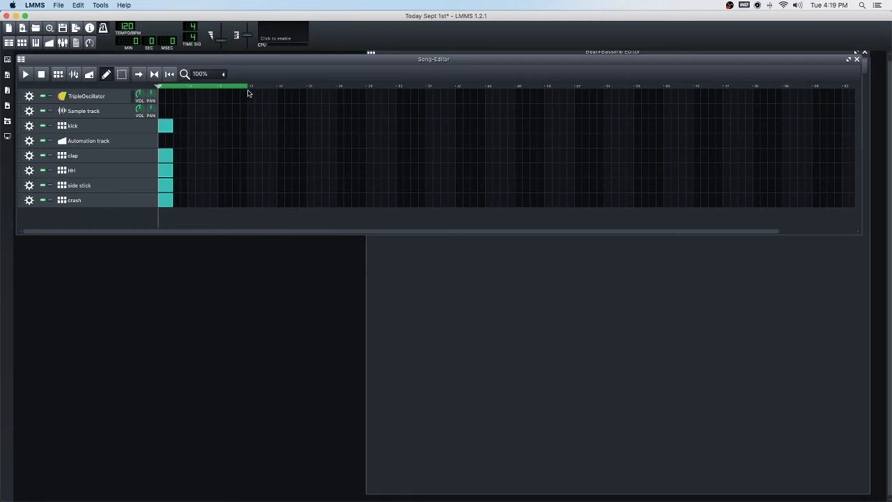
pyautogui.click(206, 112)
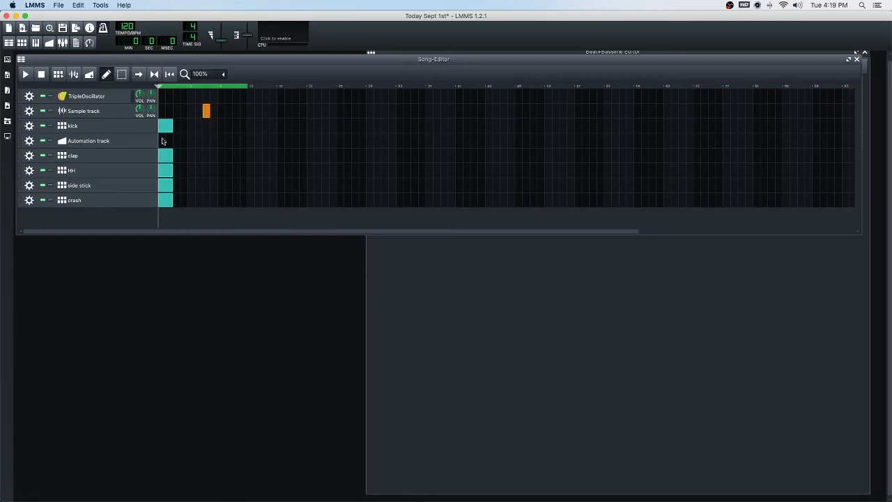
pyautogui.rightClick(209, 112)
pyautogui.click(216, 117)
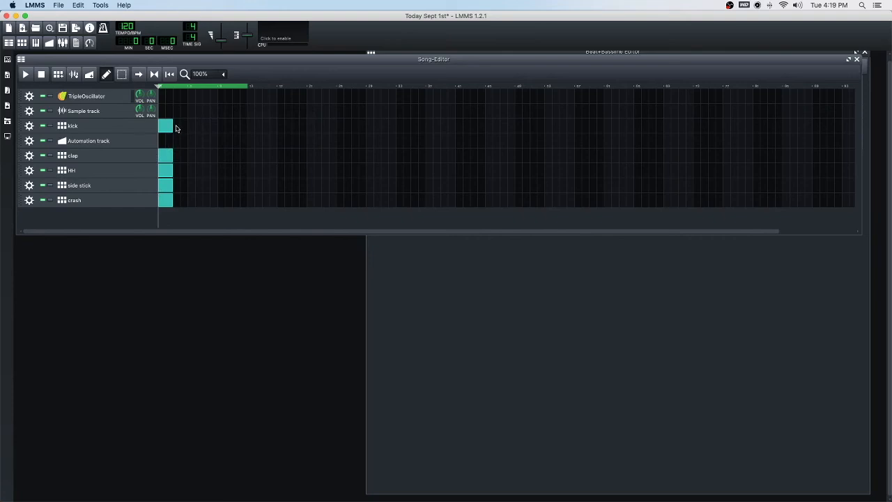
# Step: Fill the kick and clap tracks with four more consecutive two-bar blocks each, through bar 10
pyautogui.click(177, 128)
pyautogui.moveTo(190, 126); pyautogui.dragTo(219, 127)
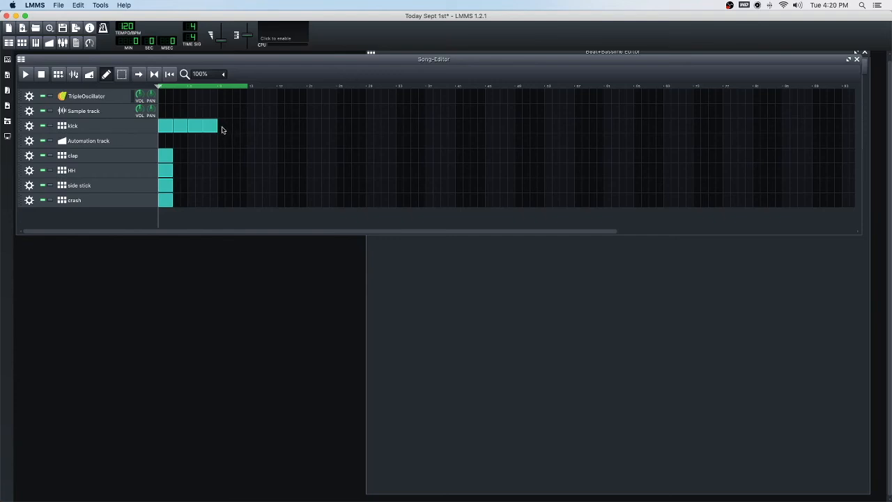
pyautogui.click(224, 129)
pyautogui.click(180, 157)
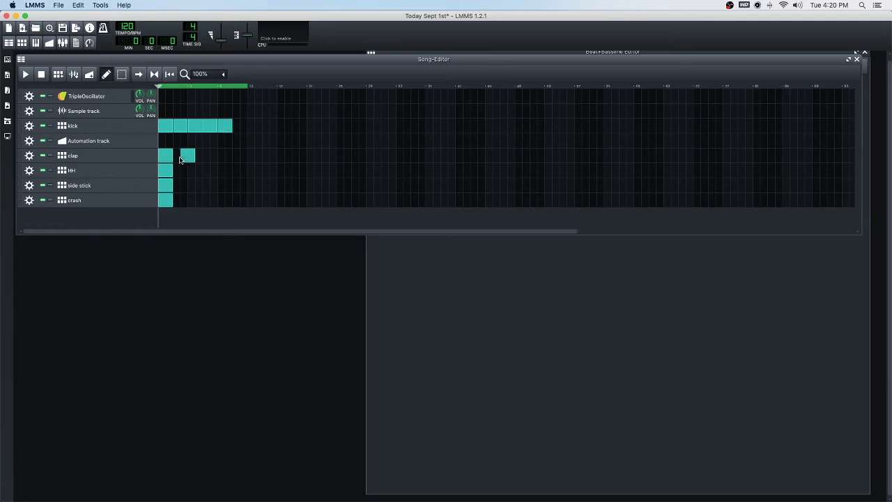
pyautogui.moveTo(186, 156); pyautogui.dragTo(178, 154)
pyautogui.moveTo(193, 159); pyautogui.dragTo(234, 157)
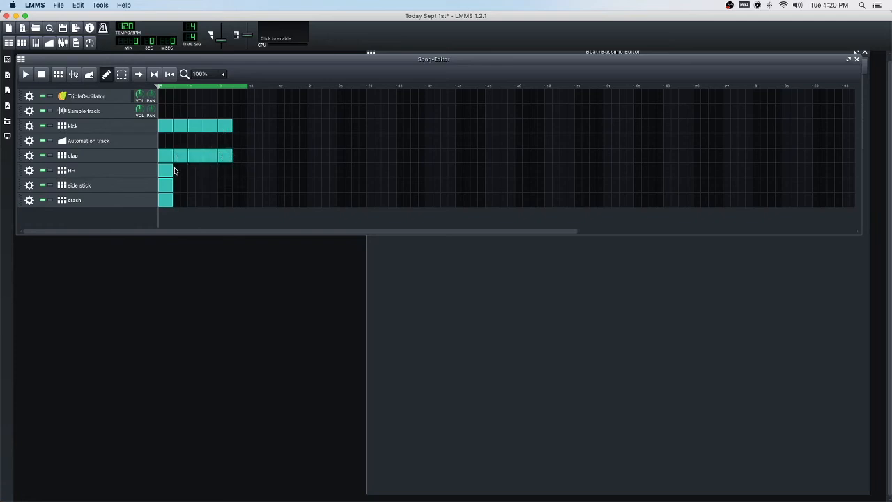
# Step: Extend the HH and side stick tracks to five consecutive blocks each, through bar 10
pyautogui.moveTo(175, 171); pyautogui.dragTo(222, 172)
pyautogui.moveTo(217, 173); pyautogui.dragTo(182, 185)
pyautogui.click(195, 185)
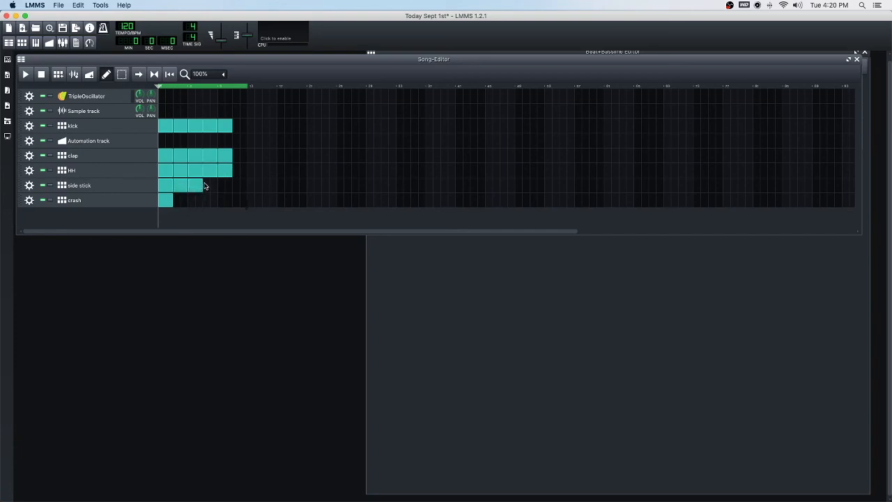
pyautogui.click(207, 185)
pyautogui.click(223, 185)
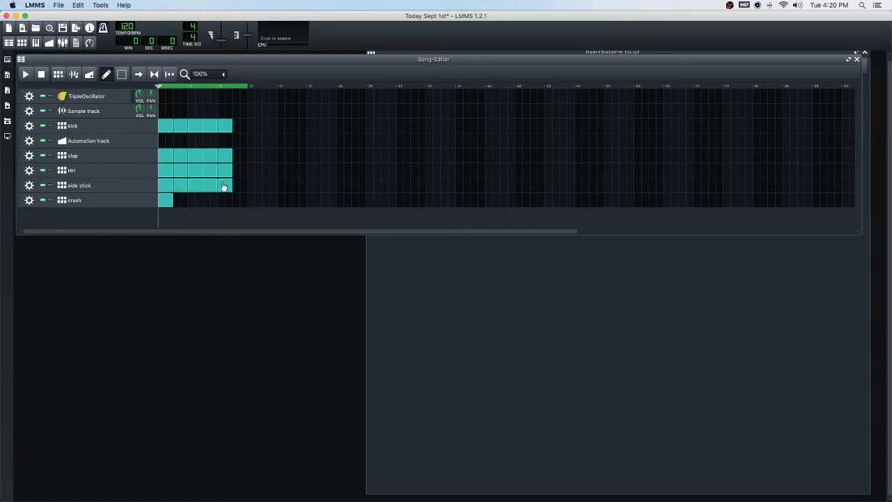
# Step: Add four more consecutive blocks to the crash track through bar 10 and remove the empty Automation track
pyautogui.click(183, 201)
pyautogui.click(196, 201)
pyautogui.click(209, 201)
pyautogui.click(224, 201)
pyautogui.click(29, 141)
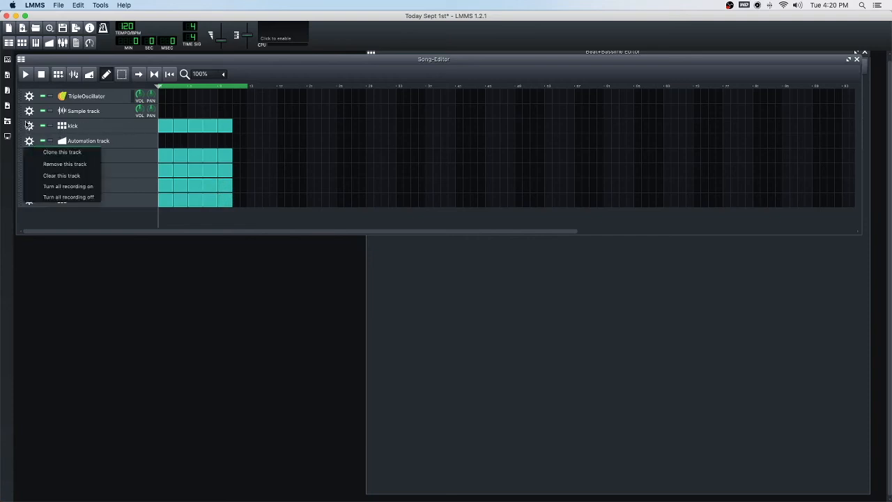
pyautogui.click(65, 164)
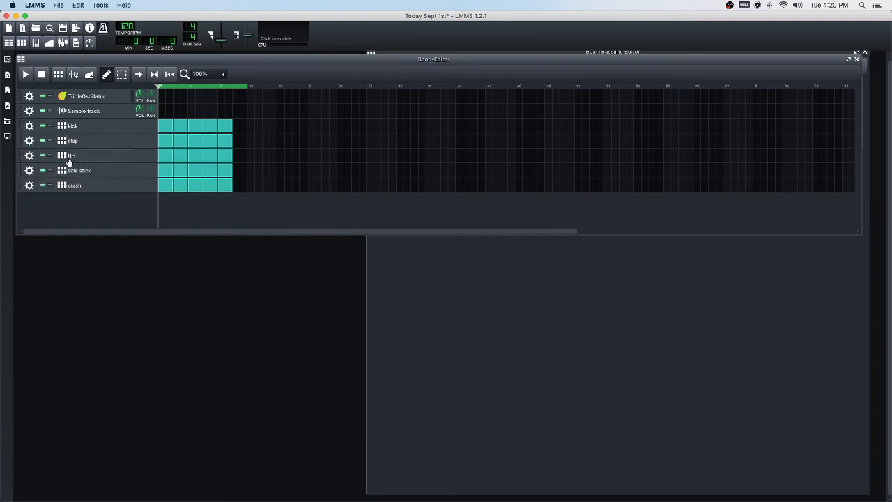
# Step: Play and stop the arrangement and shorten the loop region to end where the blocks end, at bar 11
pyautogui.click(26, 74)
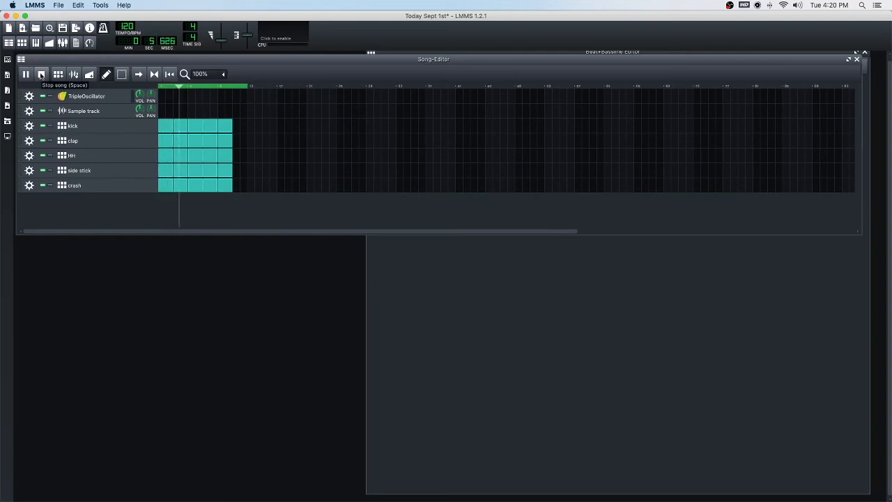
pyautogui.click(41, 76)
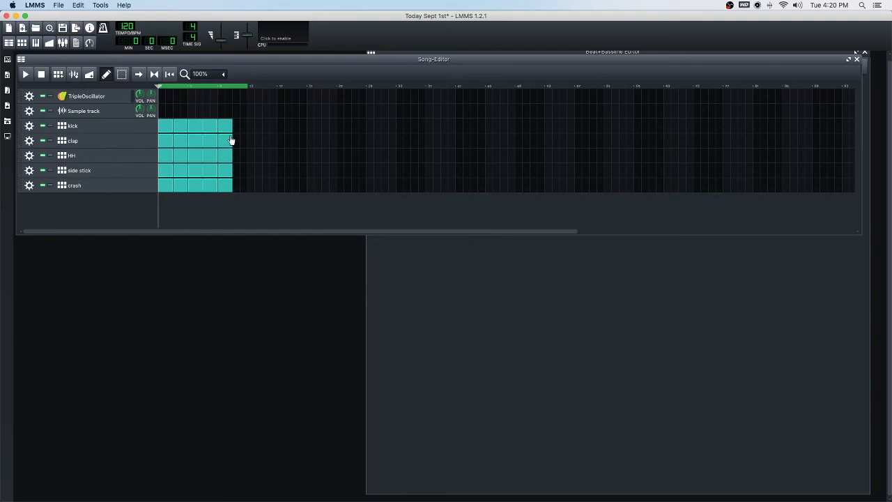
pyautogui.moveTo(246, 87); pyautogui.dragTo(234, 88)
# Step: Delete the third block of the kick track and the second block of the crash track
pyautogui.rightClick(194, 130)
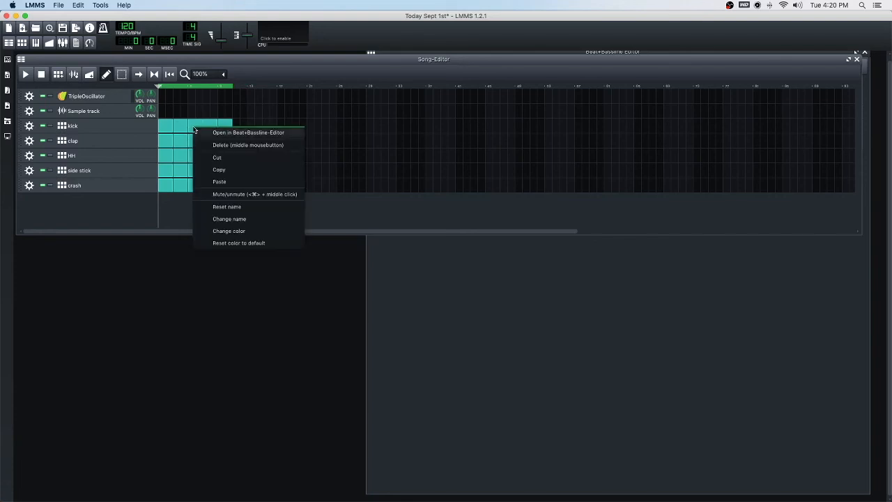
pyautogui.click(228, 146)
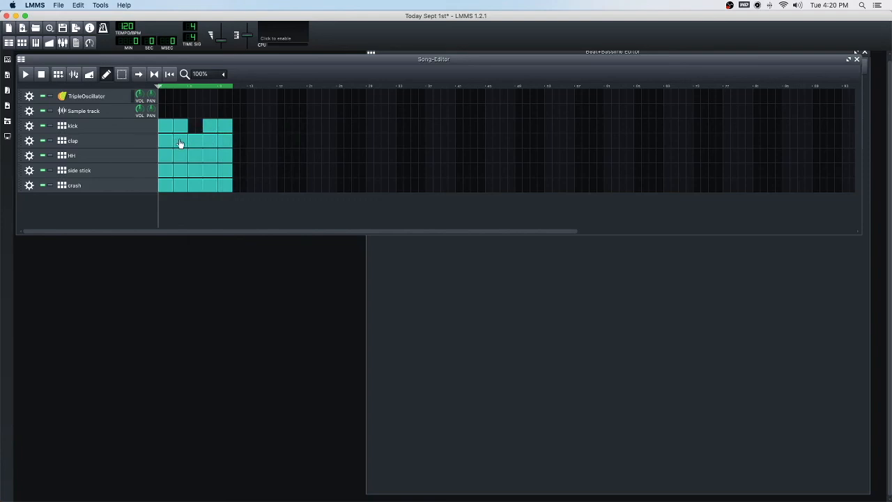
pyautogui.doubleClick(182, 185)
pyautogui.rightClick(180, 186)
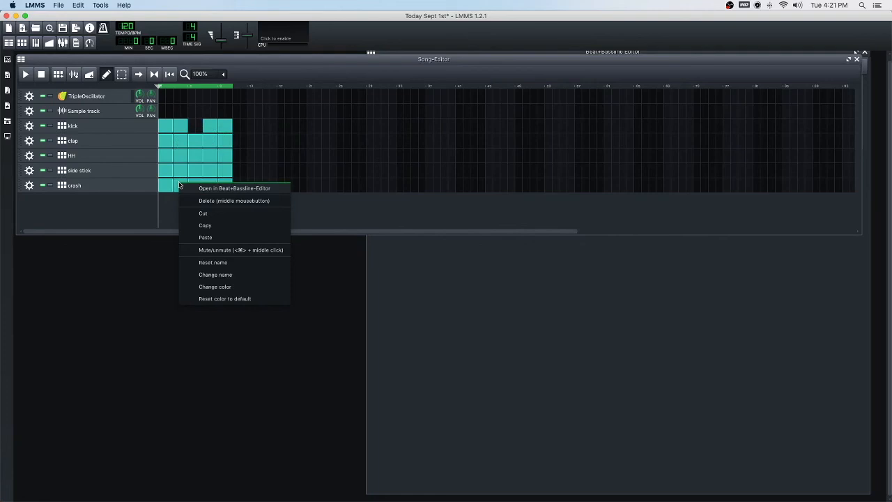
pyautogui.click(223, 201)
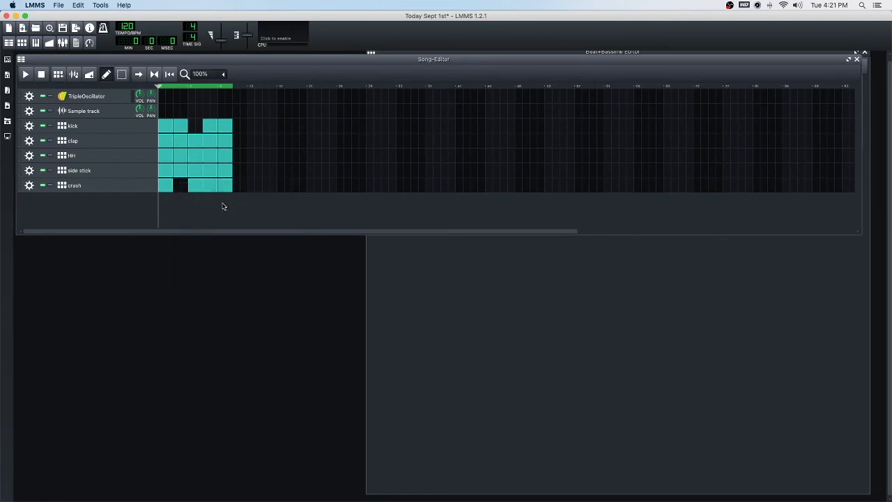
# Step: Delete the third block of the HH track and the last block of the clap track
pyautogui.rightClick(196, 158)
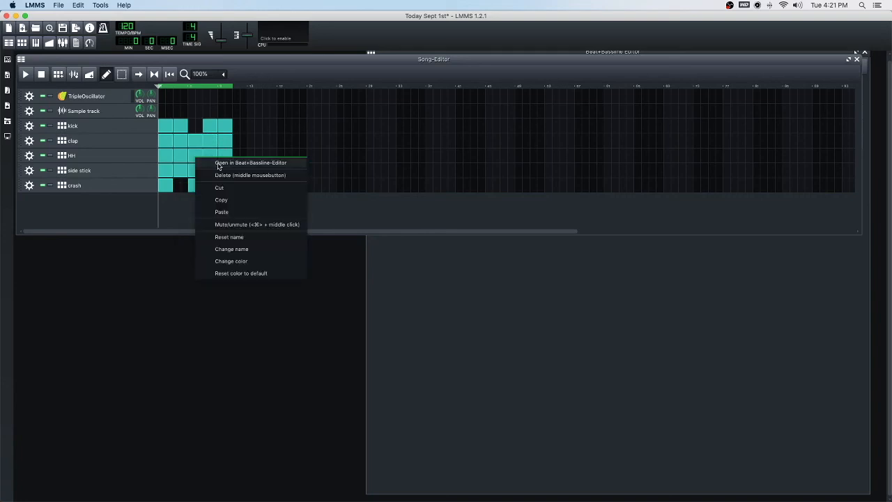
pyautogui.click(237, 175)
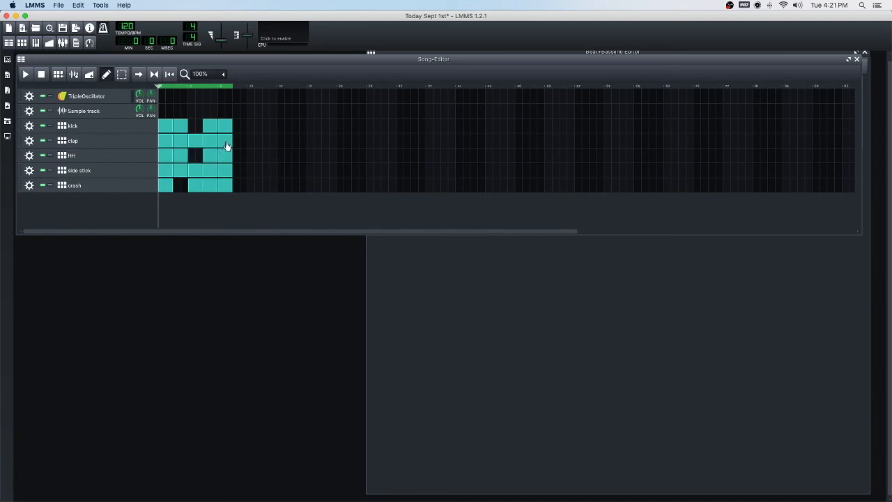
pyautogui.rightClick(227, 145)
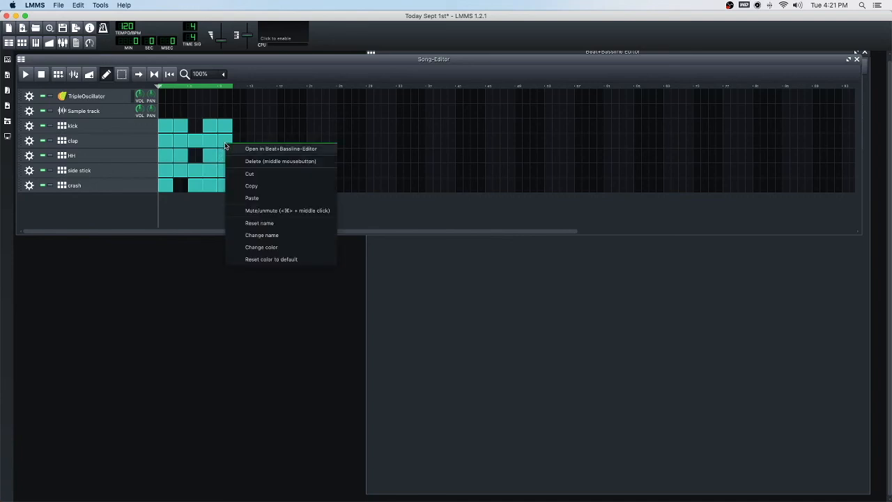
pyautogui.click(255, 159)
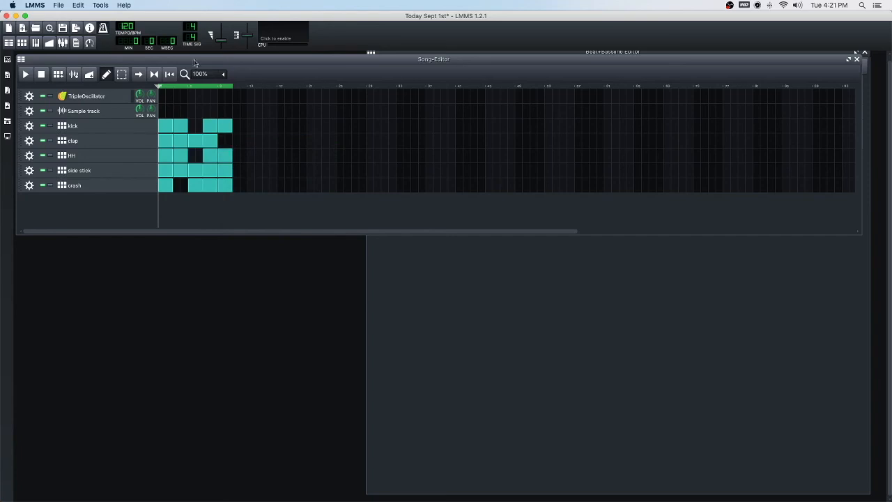
# Step: Listen to the edited arrangement, stop it and move the Song-Editor below the Beat+Bassline Editor's instrument rows
pyautogui.click(26, 74)
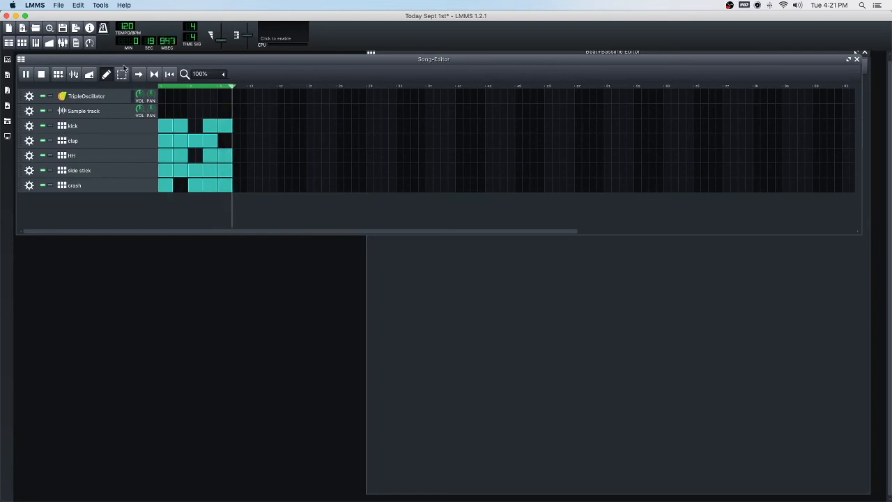
pyautogui.click(42, 74)
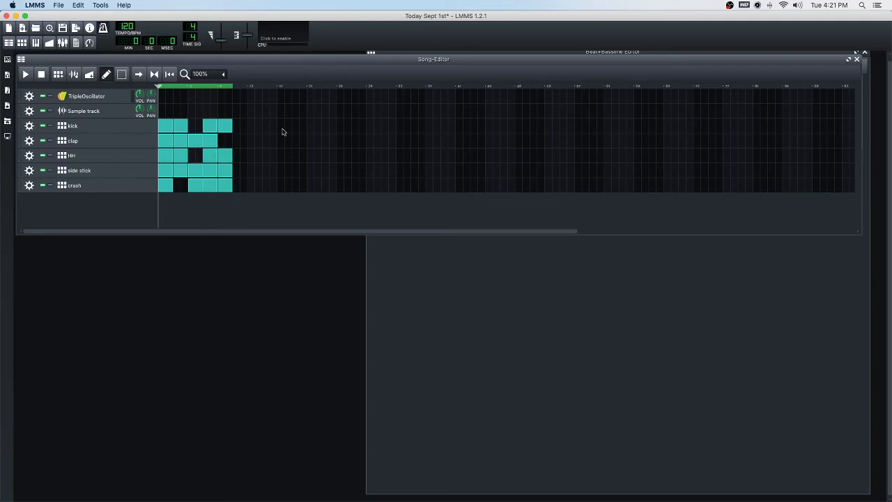
pyautogui.moveTo(561, 59); pyautogui.dragTo(511, 194)
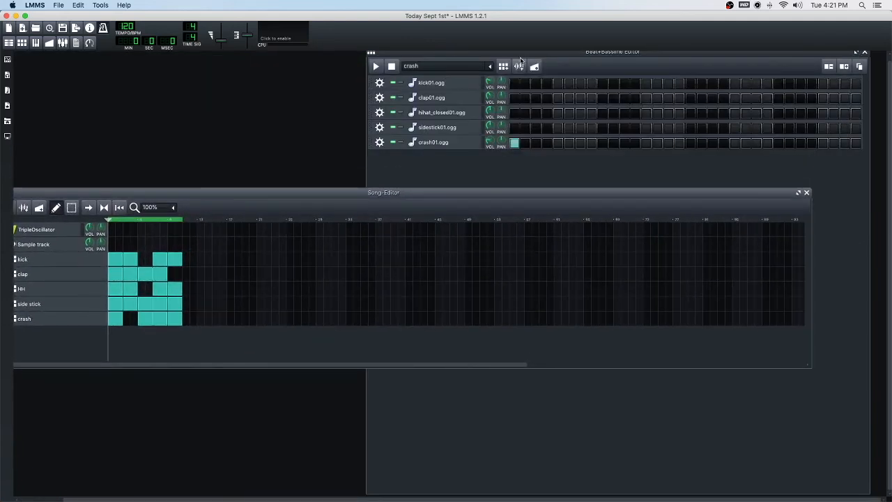